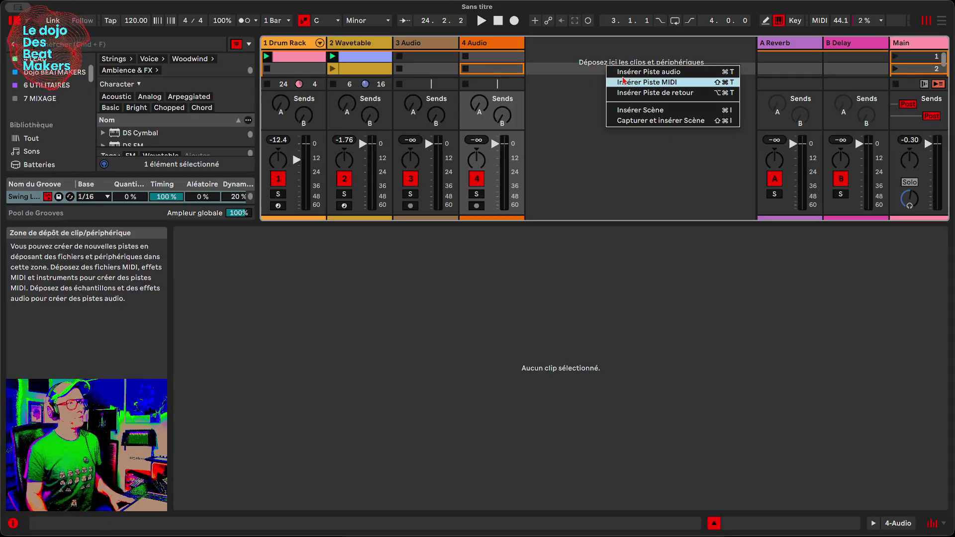
Step: Insert a MIDI track, place it as track 3 ahead of the audio tracks, and load the Wavetable instrument onto it
left_click(649, 82)
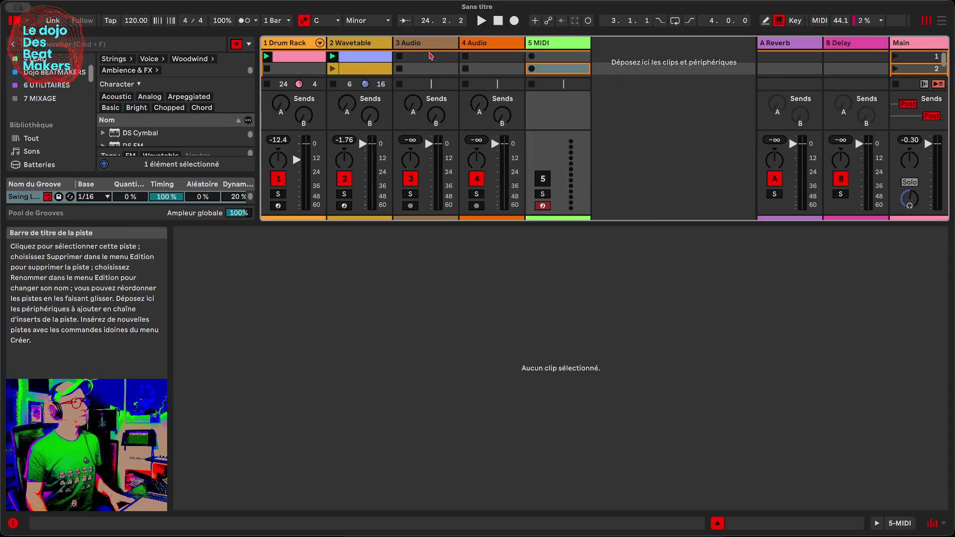
left_click_drag(439, 39, 418, 44)
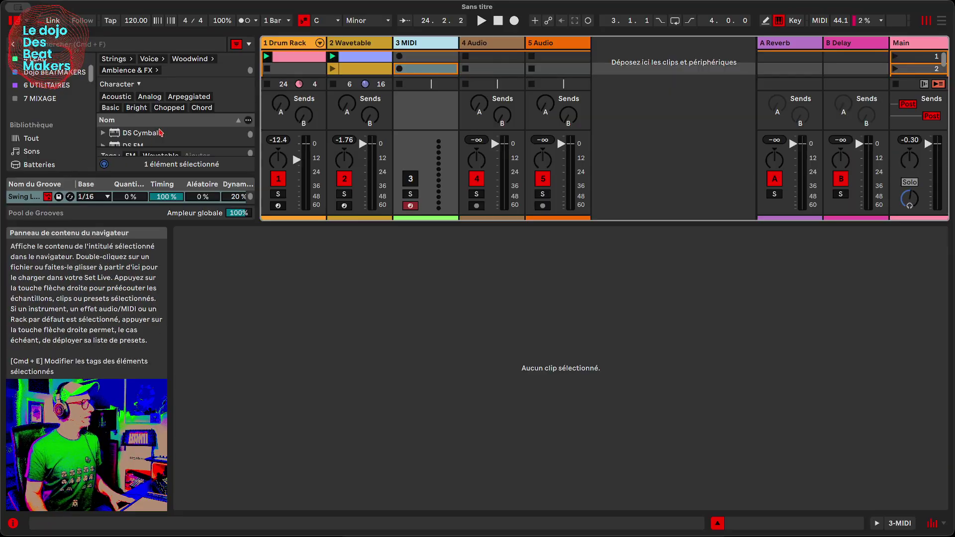
scroll(160, 139, "down", 10)
left_click_drag(158, 139, 422, 41)
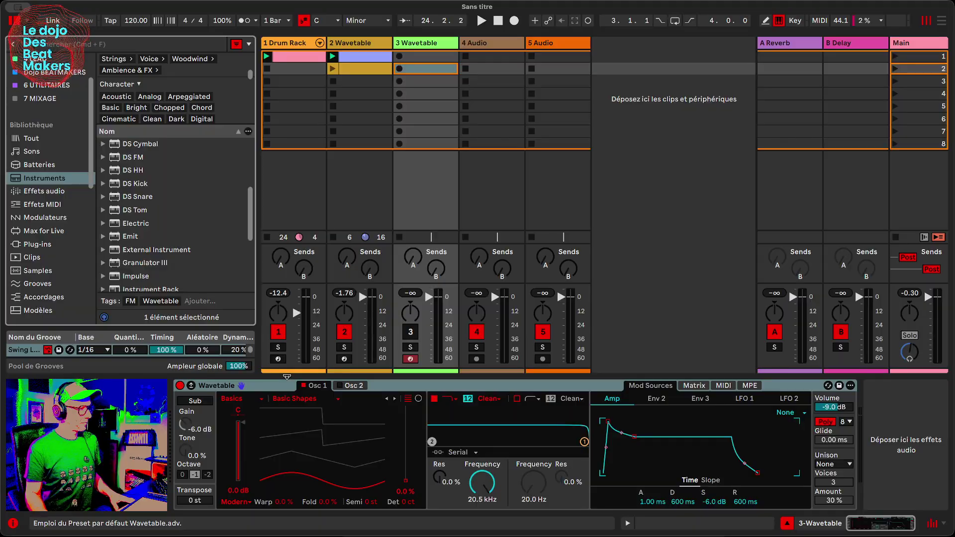
Step: Create an empty one-bar MIDI clip in track 3's first slot and start playback with its Generate settings in view
double_click(421, 58)
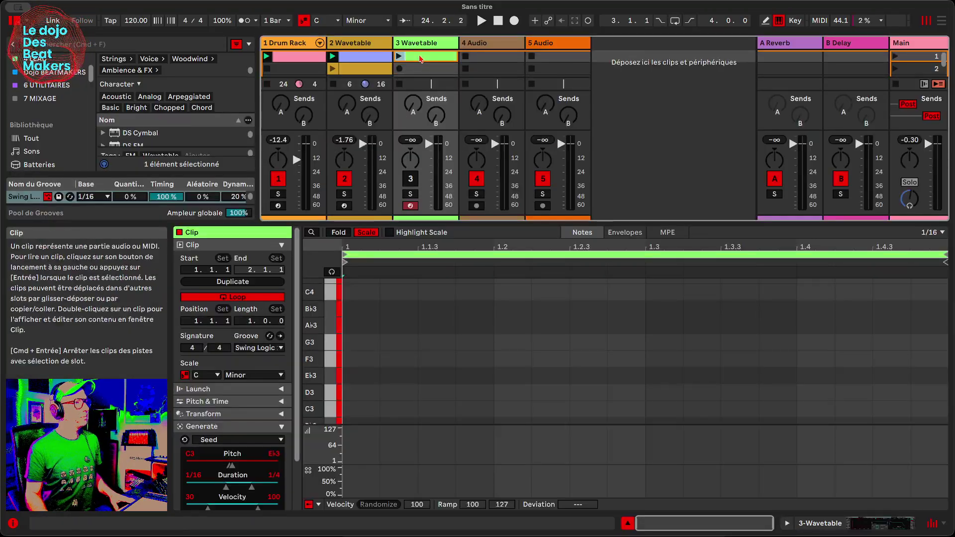
key("space")
scroll(239, 357, "down", 3)
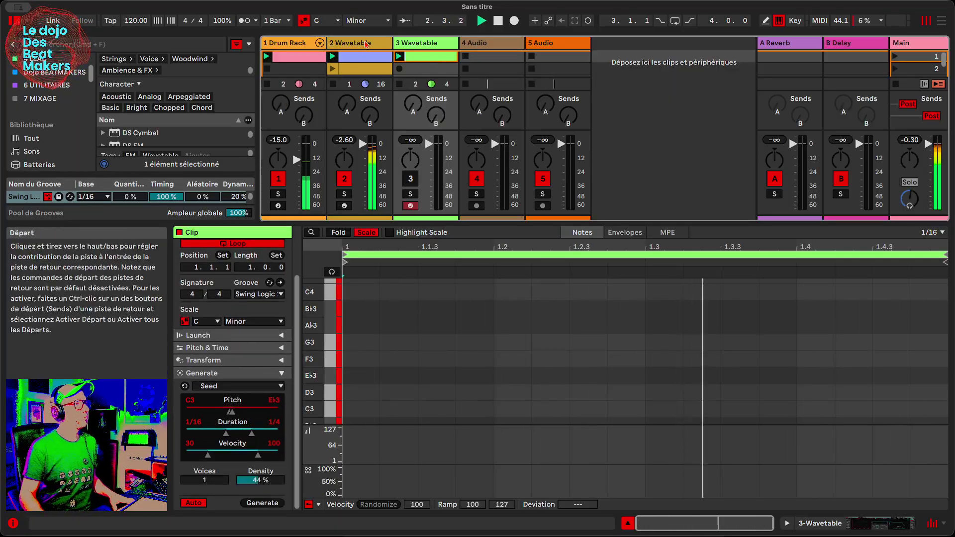
Step: In track 2's Wavetable, set the sub oscillator tone to 0% and the LFO 1 modulation of Filter 1 Freq to 0
double_click(348, 43)
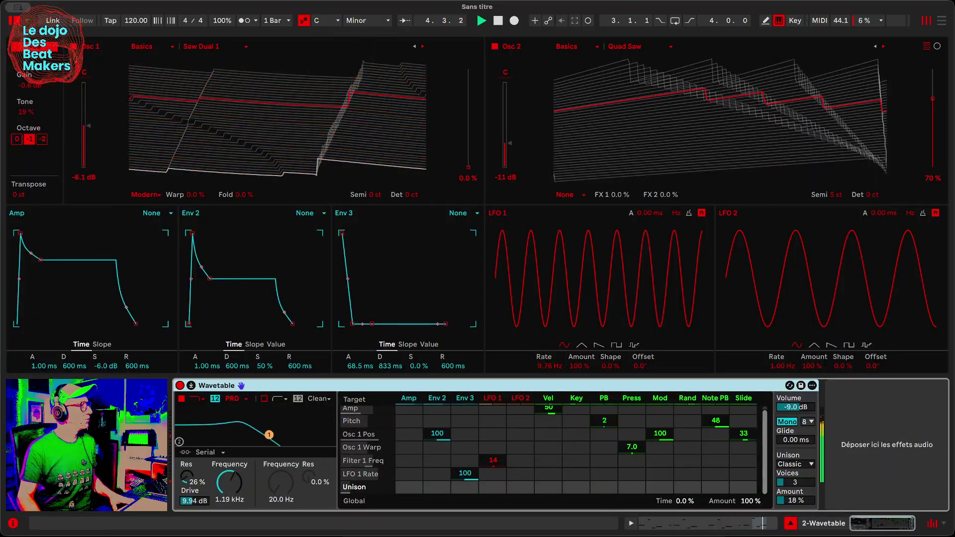
left_click_drag(25, 112, 25, 130)
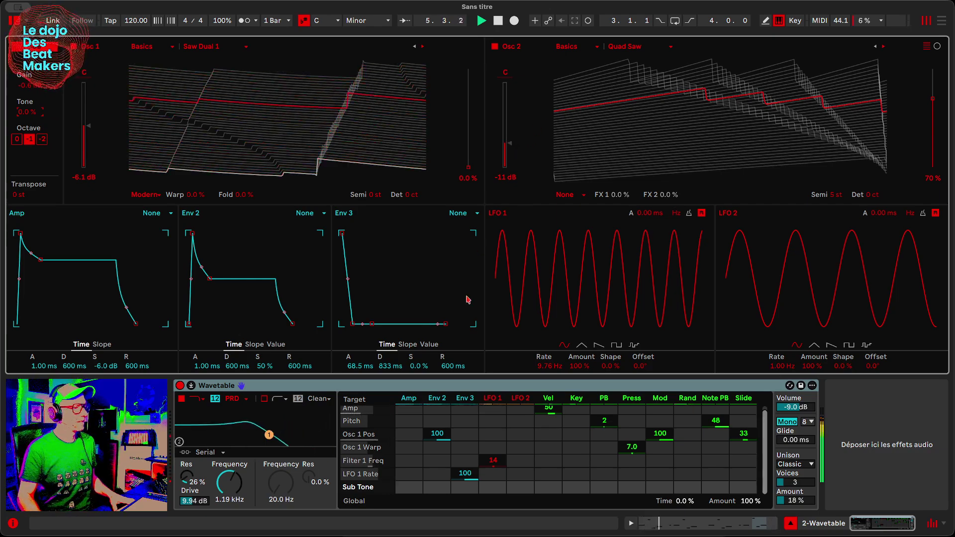
double_click(489, 466)
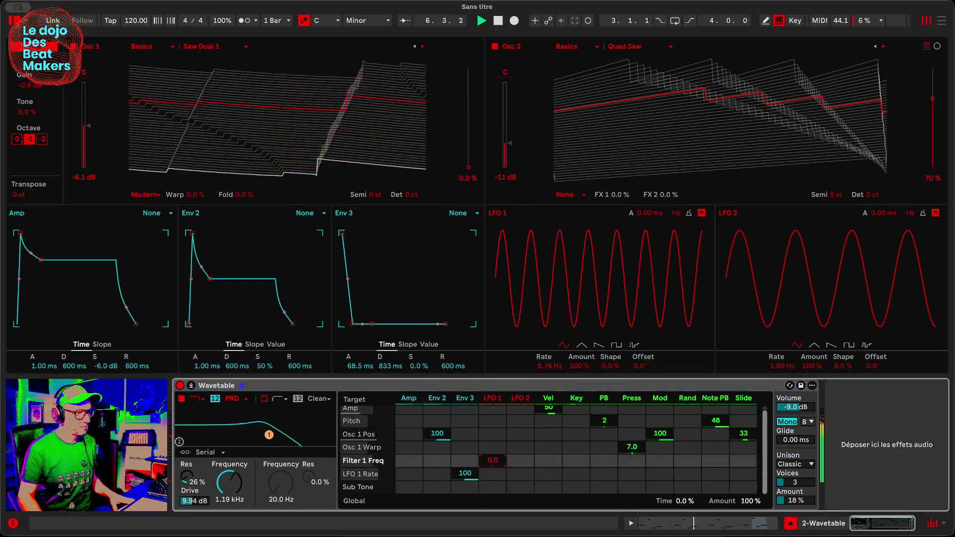
Step: Set track 2's Wavetable filter 1 to 762 Hz with 0% resonance, and bring the track 1 and 2 volumes to about -6 dB
left_click_drag(269, 435, 259, 442)
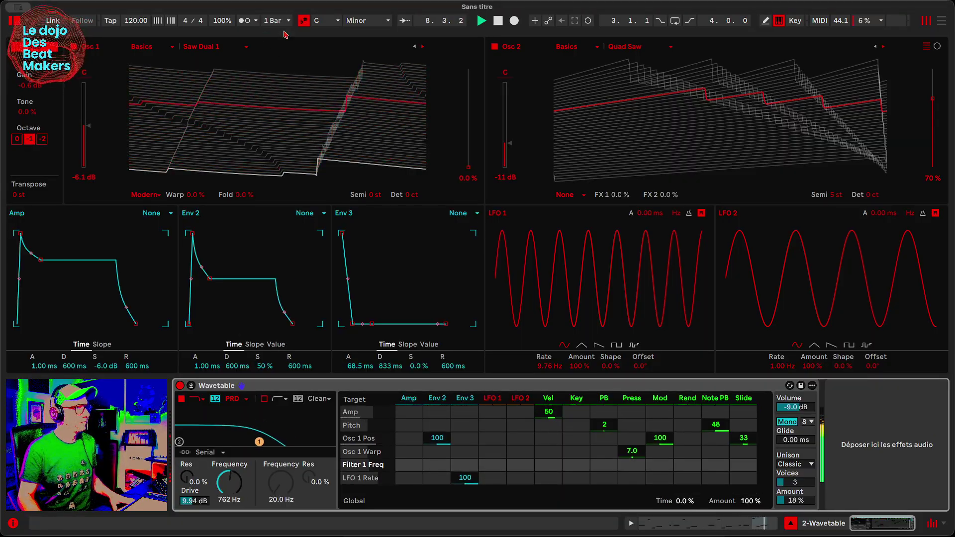
left_click_drag(281, 45, 327, 97)
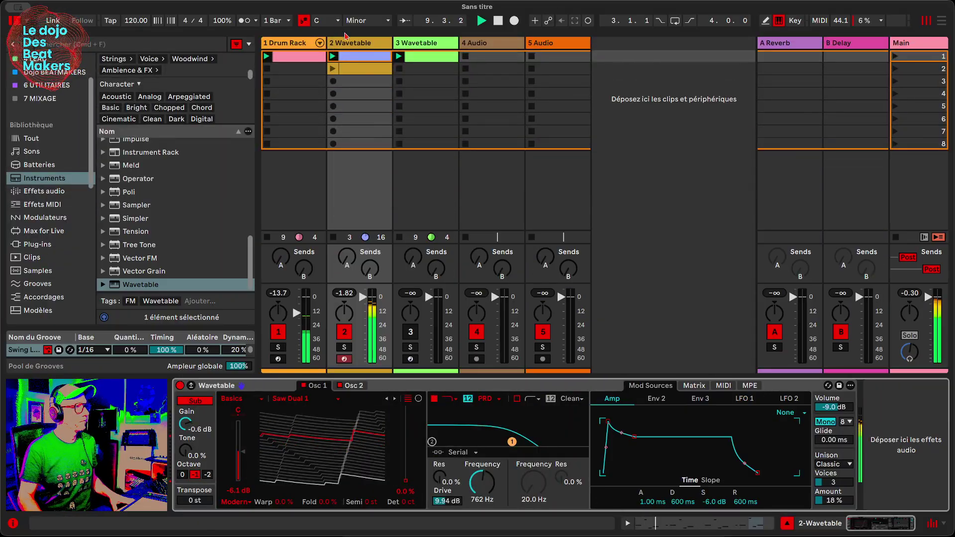
left_click_drag(297, 309, 297, 303)
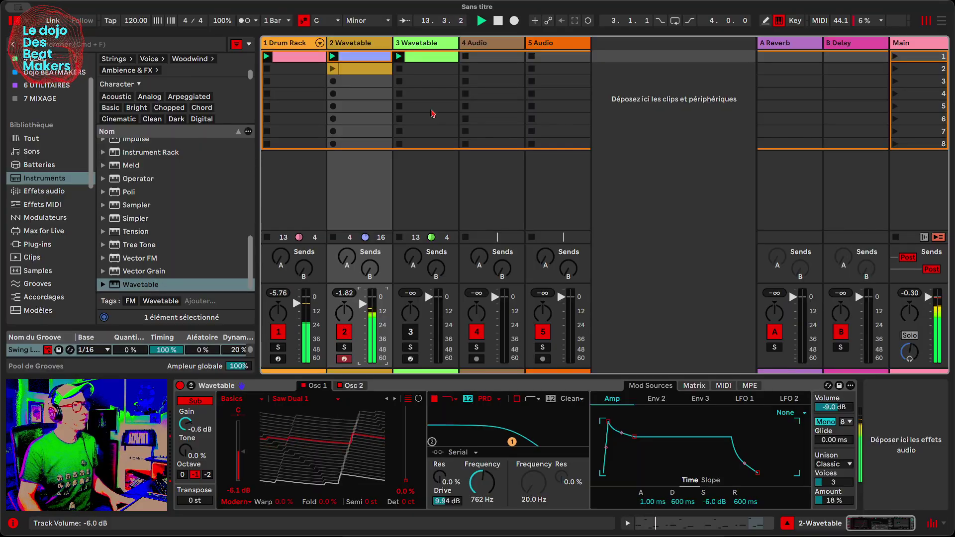
Step: Activate track 3 and generate Seed notes in its clip with pitch range E♭3 to G5 and durations 1/32 to 1/16
double_click(441, 58)
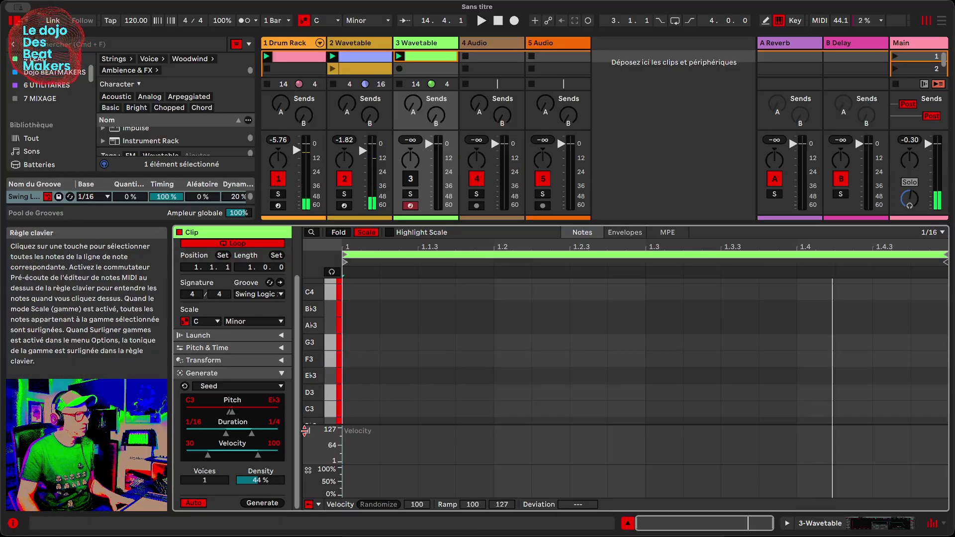
left_click(251, 503)
key("space")
left_click_drag(231, 412, 238, 433)
left_click(411, 178)
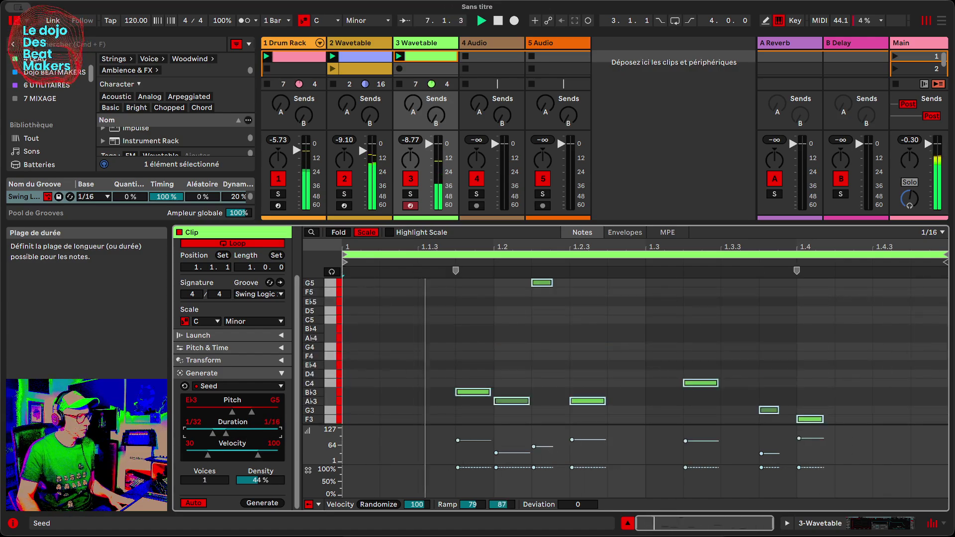
Step: Regenerate the clip's notes with two voices, durations 1/32 to 1/8, velocity 30 to 81 and 38% density
left_click_drag(214, 485, 217, 481)
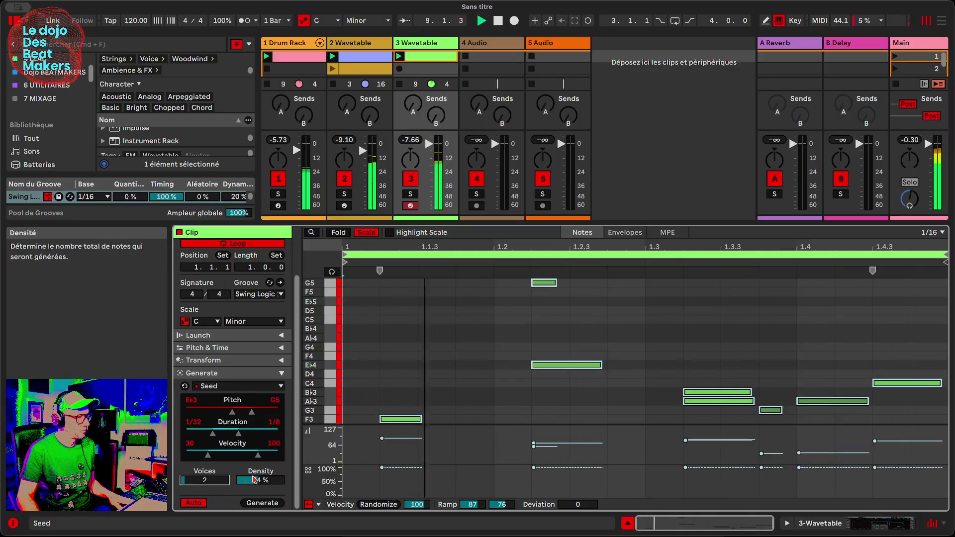
left_click(262, 503)
left_click_drag(258, 456, 237, 455)
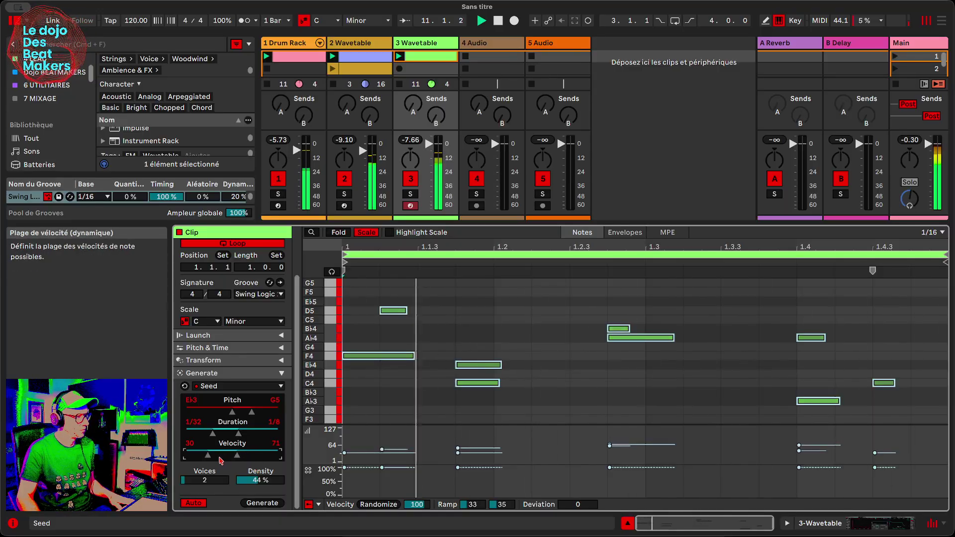
left_click_drag(236, 455, 260, 493)
left_click(262, 503)
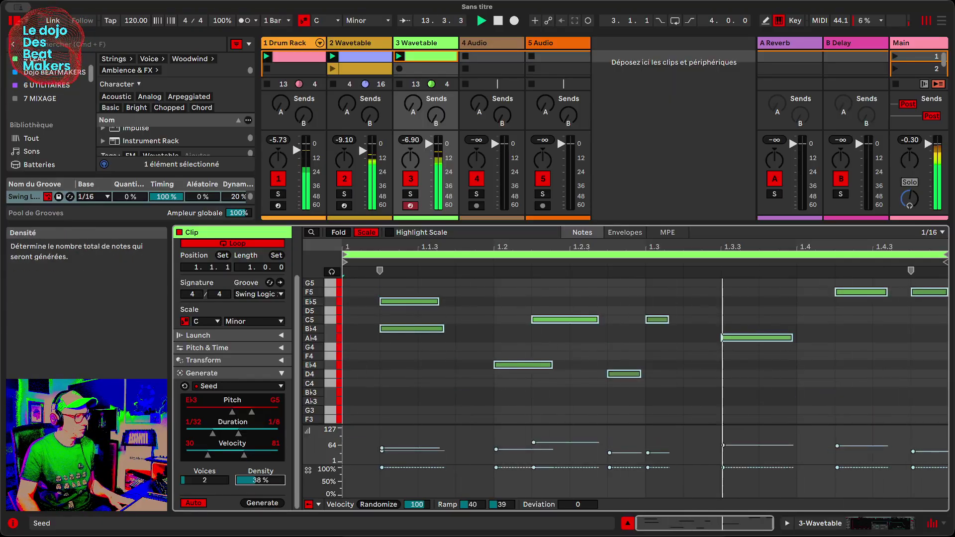
Step: Reduce the Seed generator to one voice and 30% density, and generate several new note patterns
left_click(262, 503)
left_click_drag(204, 480, 205, 490)
left_click(264, 504)
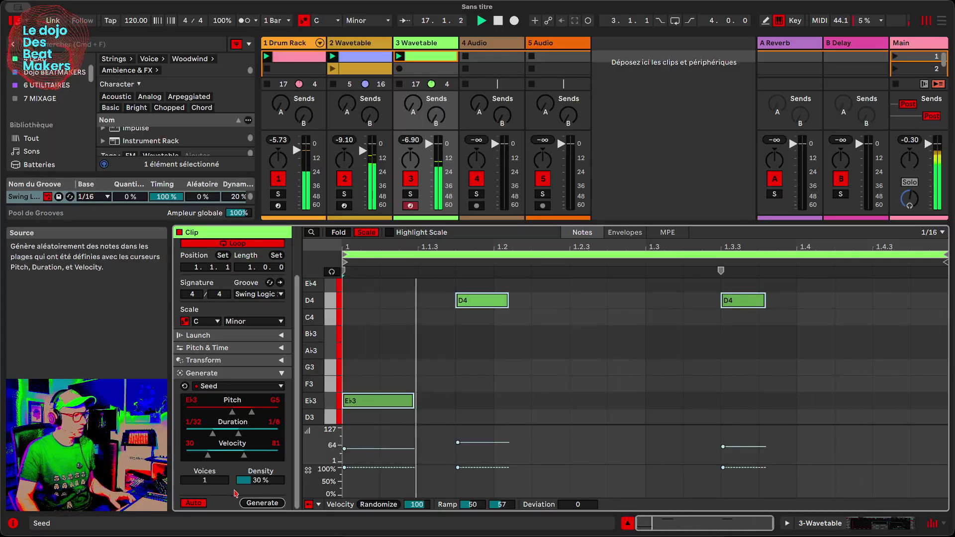
left_click(261, 505)
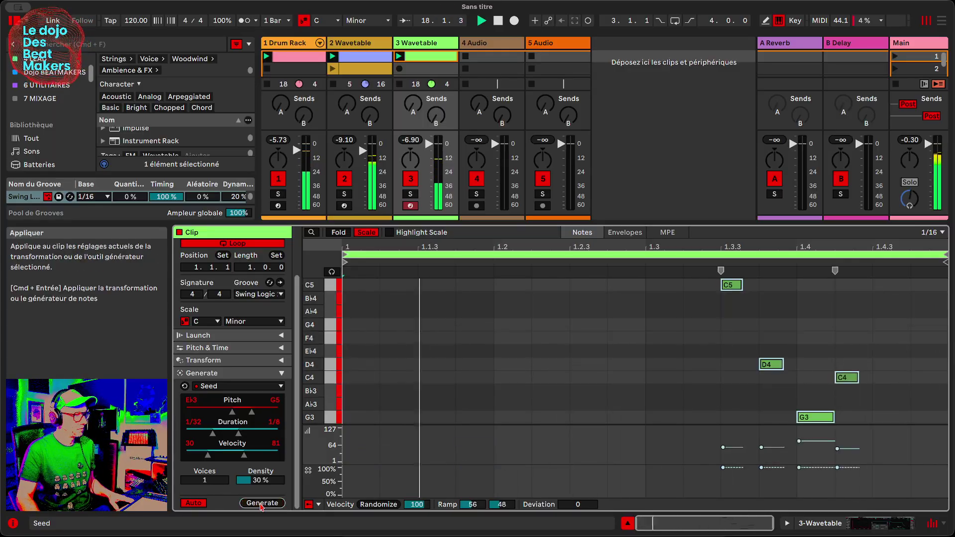
left_click(261, 504)
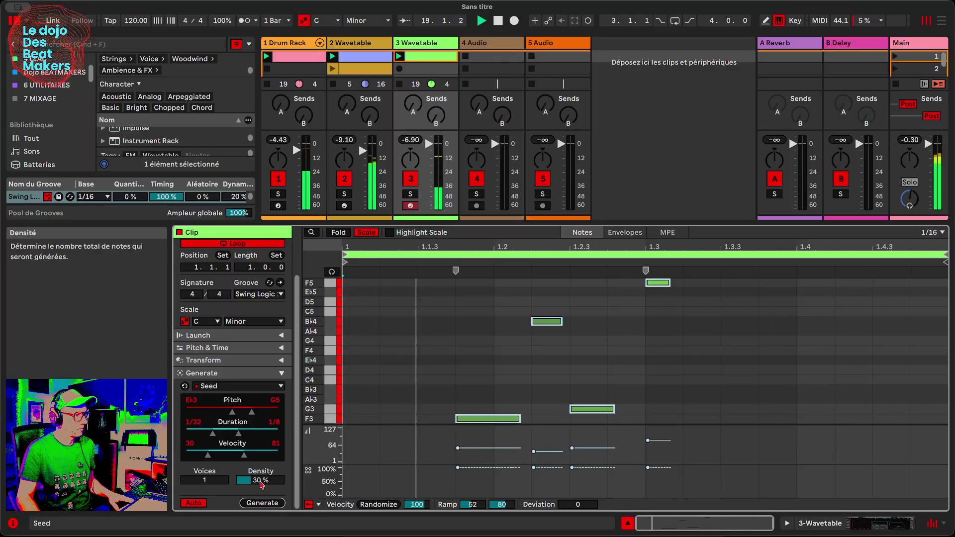
Step: Raise the Seed density to 33% and keep generating new melody variations in the clip
left_click(264, 503)
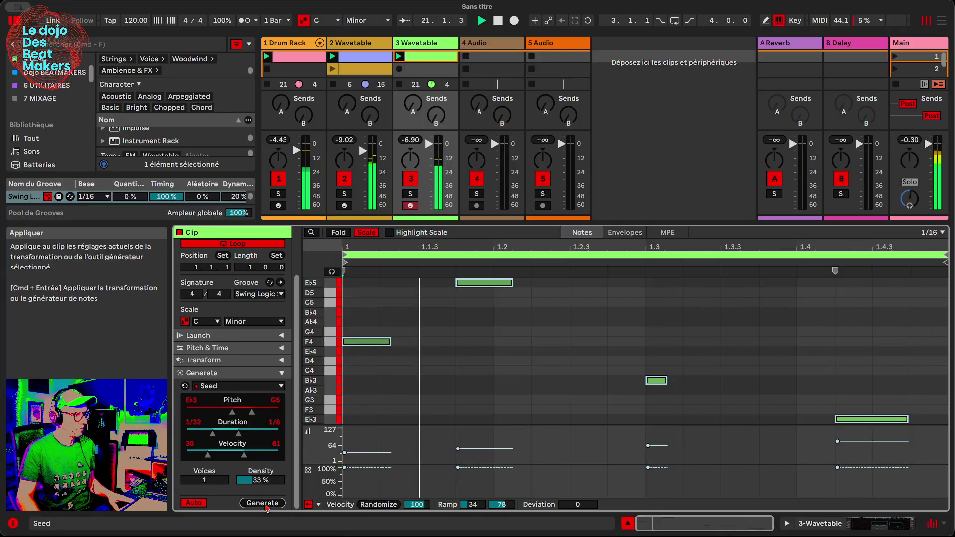
left_click(265, 504)
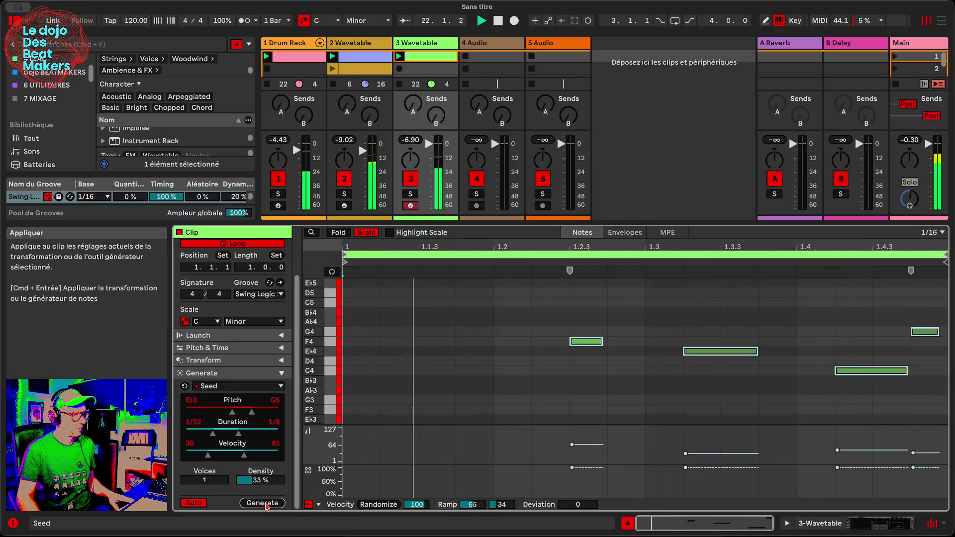
left_click(264, 504)
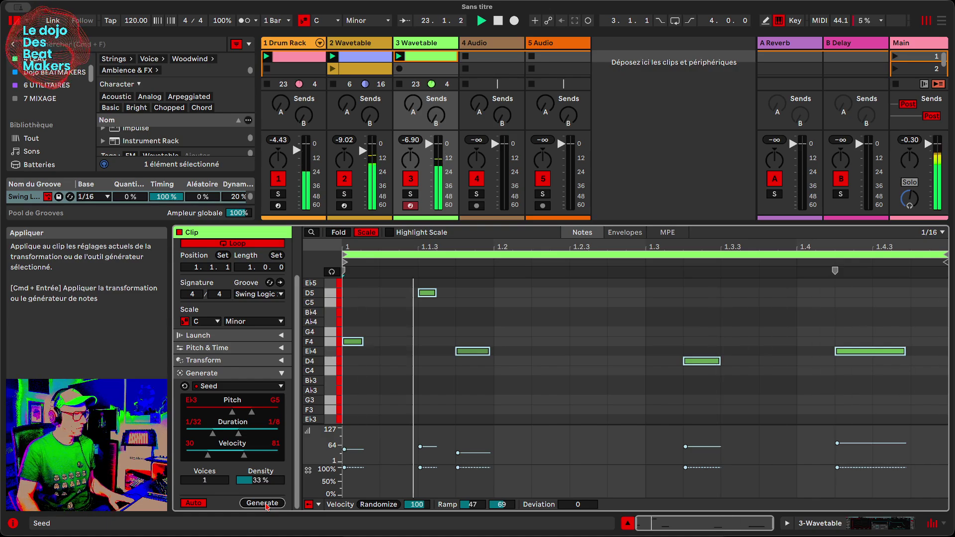
left_click(265, 504)
left_click(264, 504)
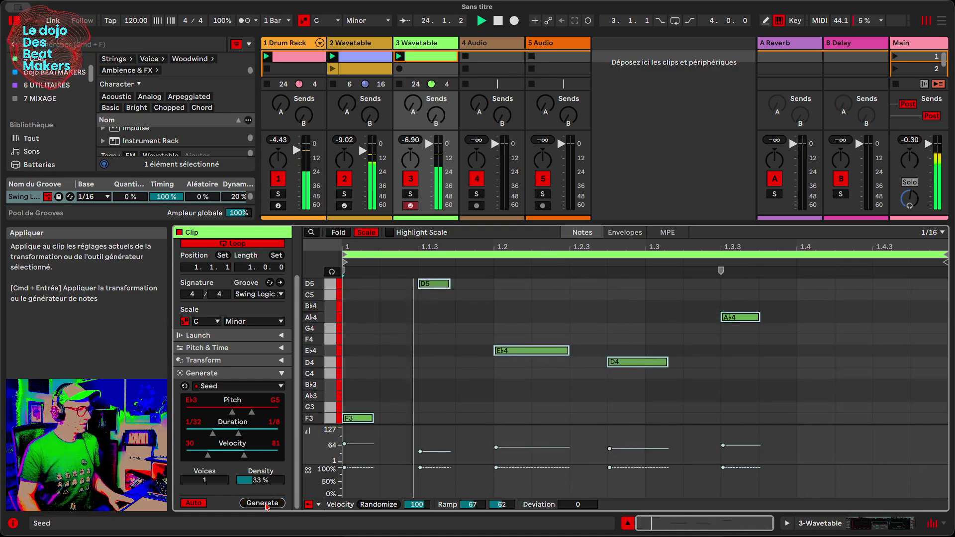
left_click(264, 504)
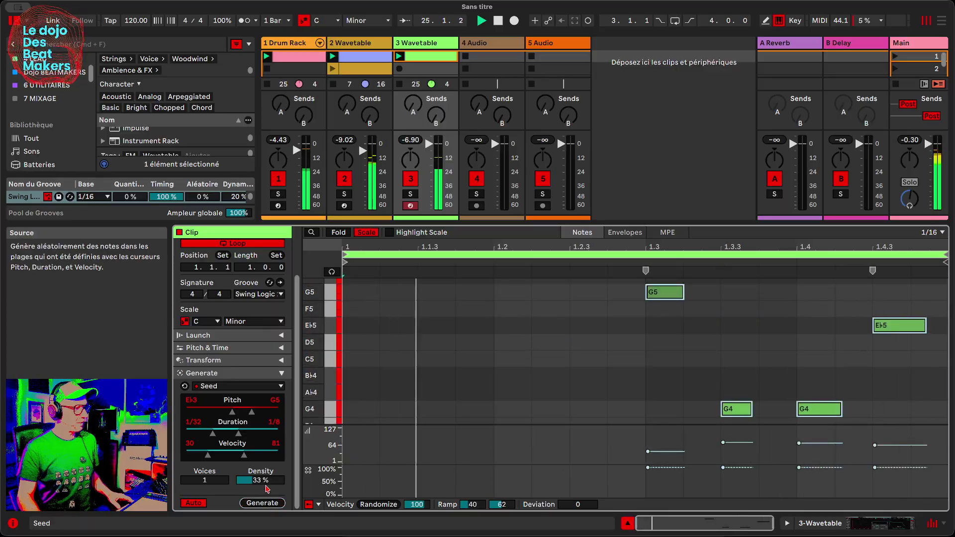
Step: Try sparser Seed patterns in the clip with the density at 24% and 28%
left_click_drag(260, 480, 261, 495)
left_click(263, 503)
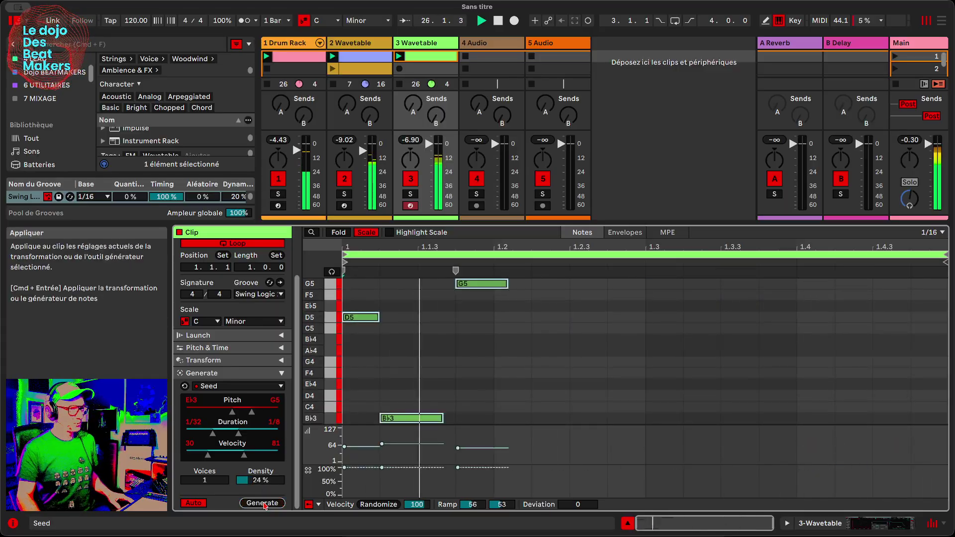
left_click(265, 505)
left_click_drag(261, 480, 260, 474)
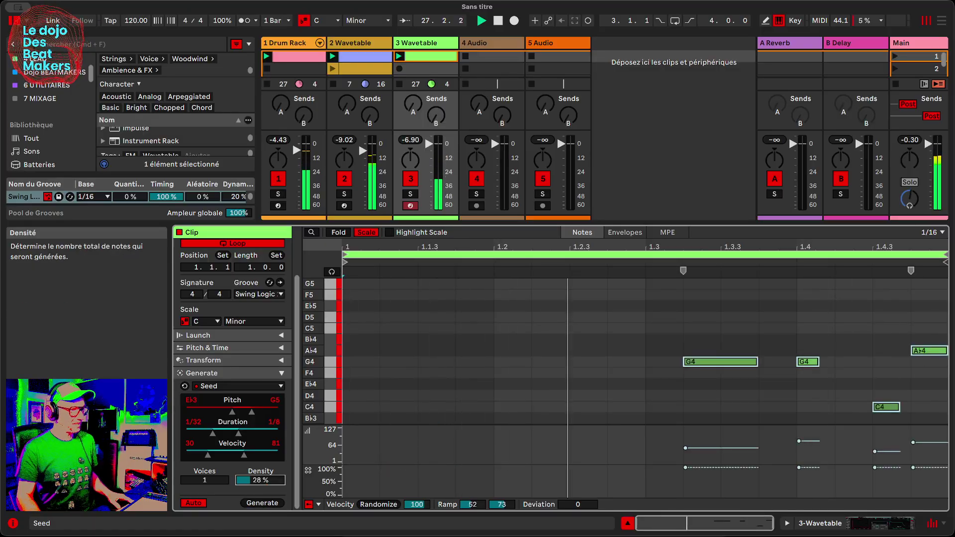
left_click(264, 503)
Step: Generate a denser melody in the clip, settling the Seed density at 68%
left_click_drag(260, 480, 263, 459)
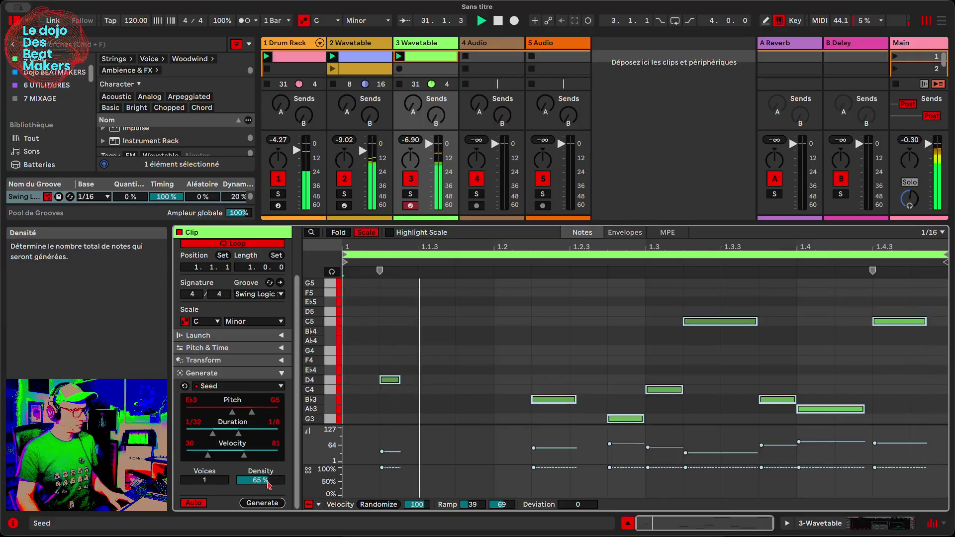
left_click(262, 502)
left_click_drag(260, 480, 269, 485)
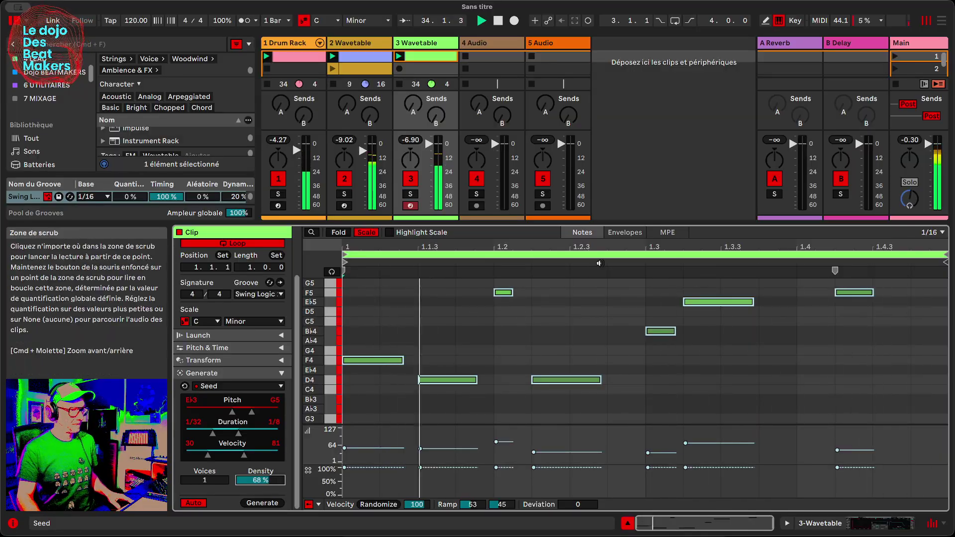
Step: Duplicate the clip's loop to two bars and transpose all second-bar notes up one scale degree
scroll(233, 308, "up", 3)
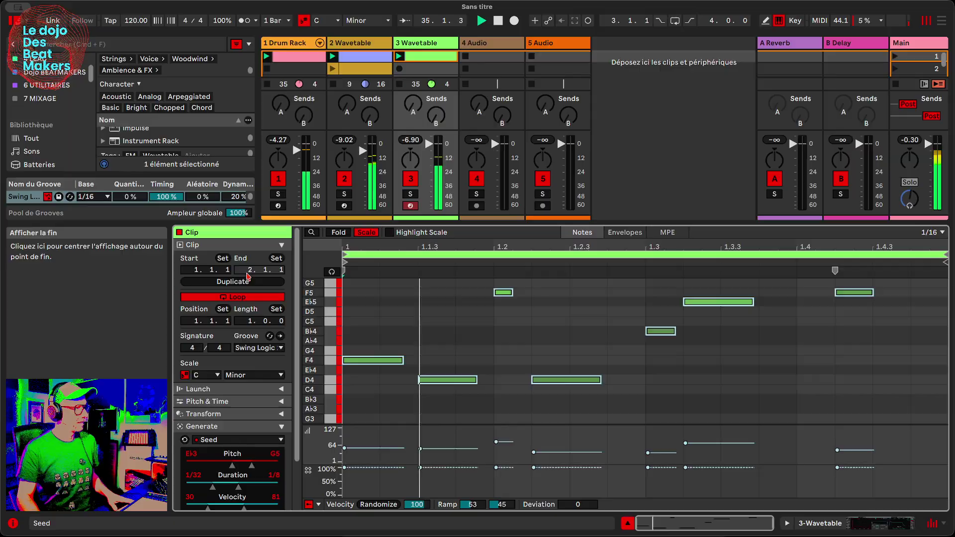
left_click(233, 282)
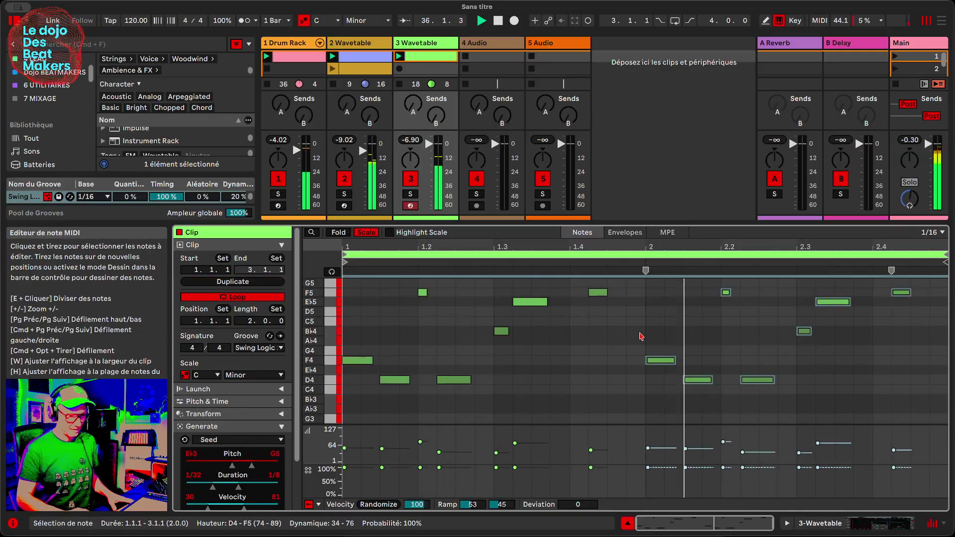
left_click_drag(646, 286, 908, 404)
key("Up")
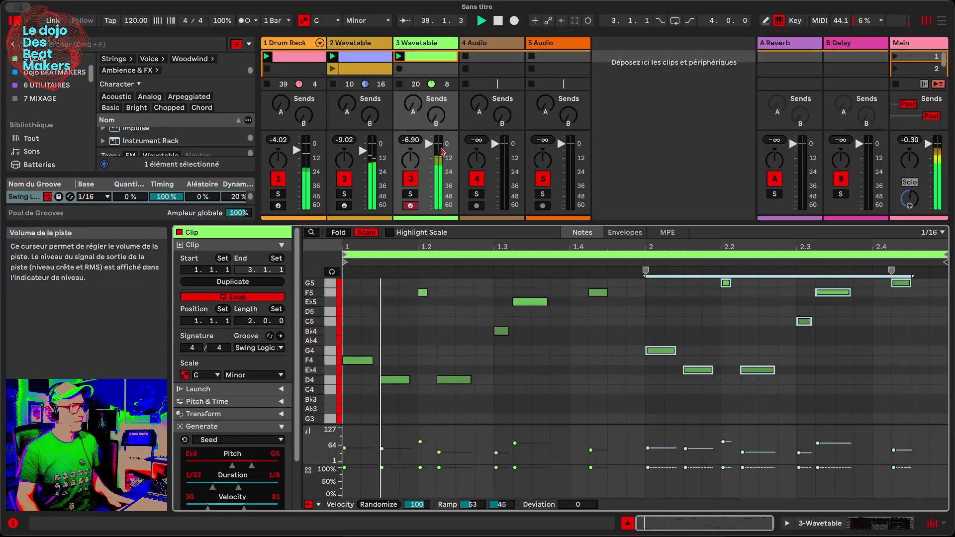
Step: Lower track 3's volume and open its Wavetable device in the fully enlarged expanded view
left_click(345, 140)
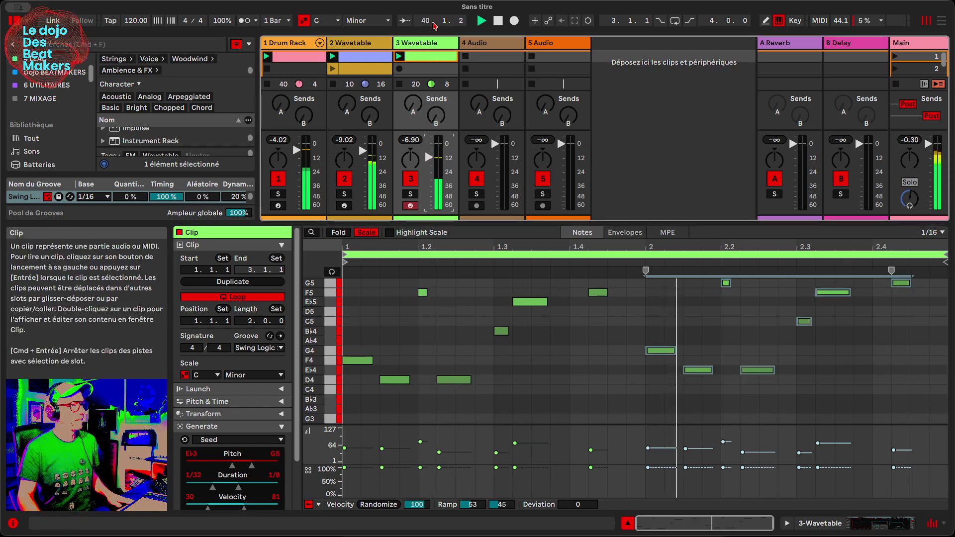
left_click(436, 43)
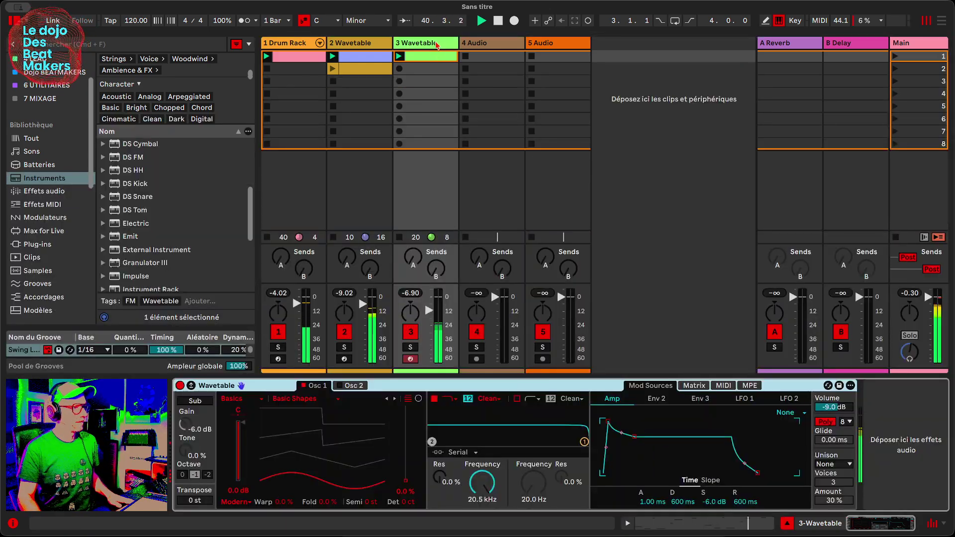
left_click(191, 386)
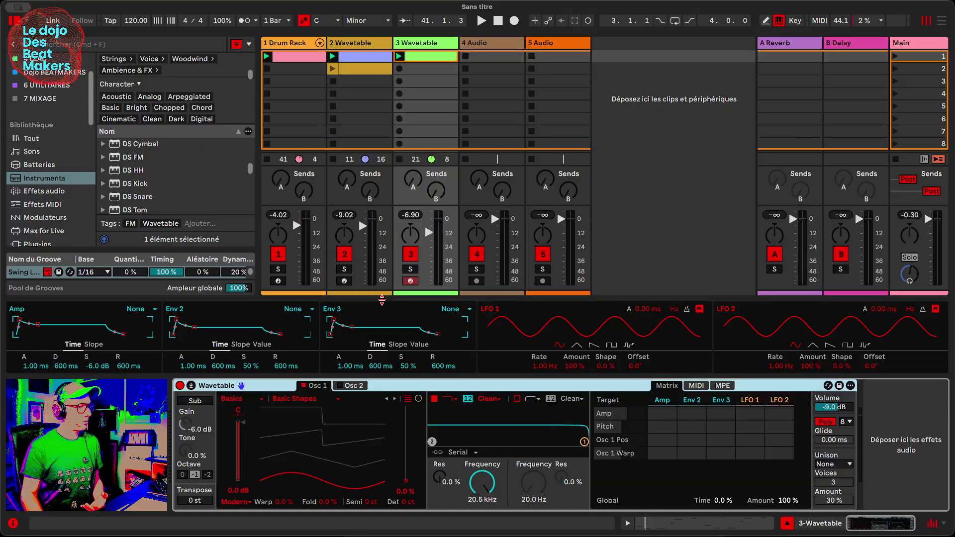
left_click_drag(383, 299, 403, 1)
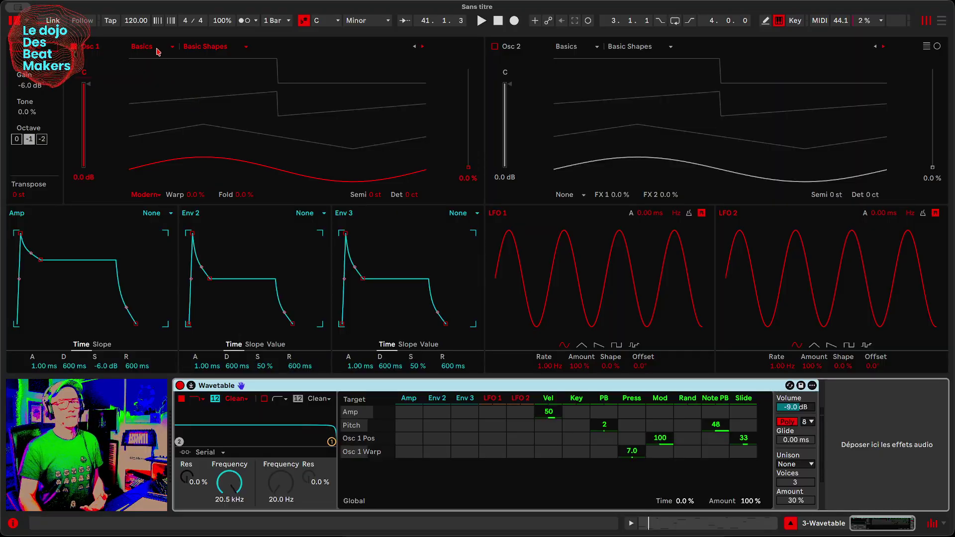
Step: Set oscillator 1 to the Sub3 Shapes wavetable from the Vintage category
left_click(144, 47)
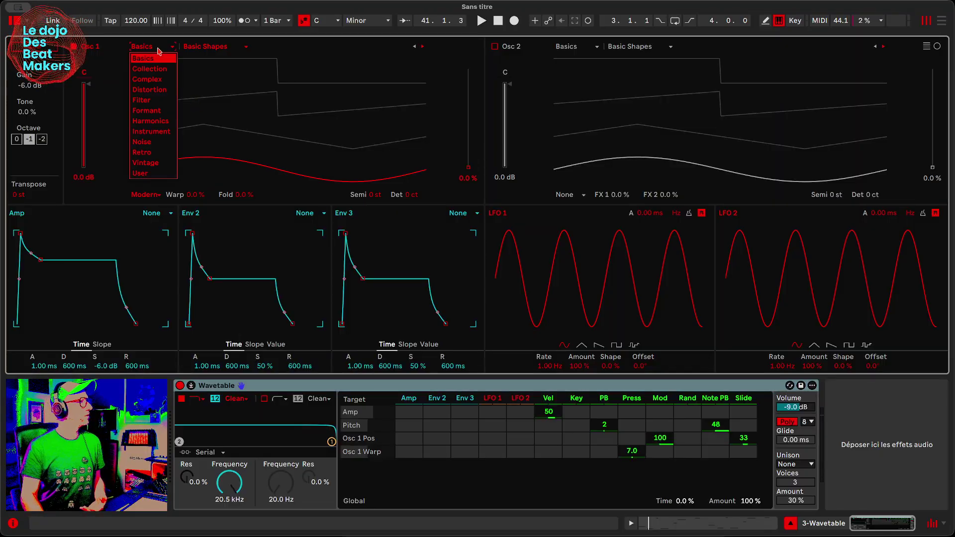
left_click(166, 169)
left_click(225, 49)
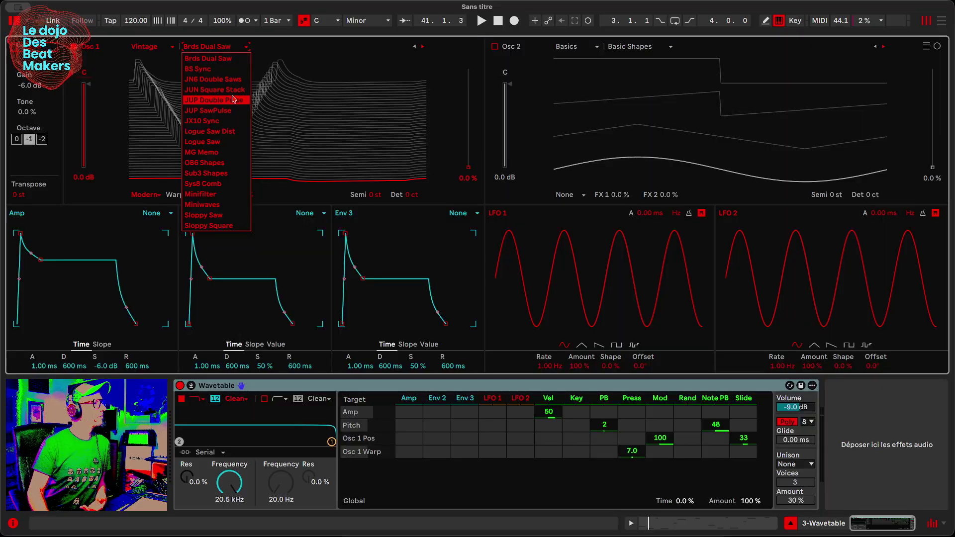
left_click(222, 173)
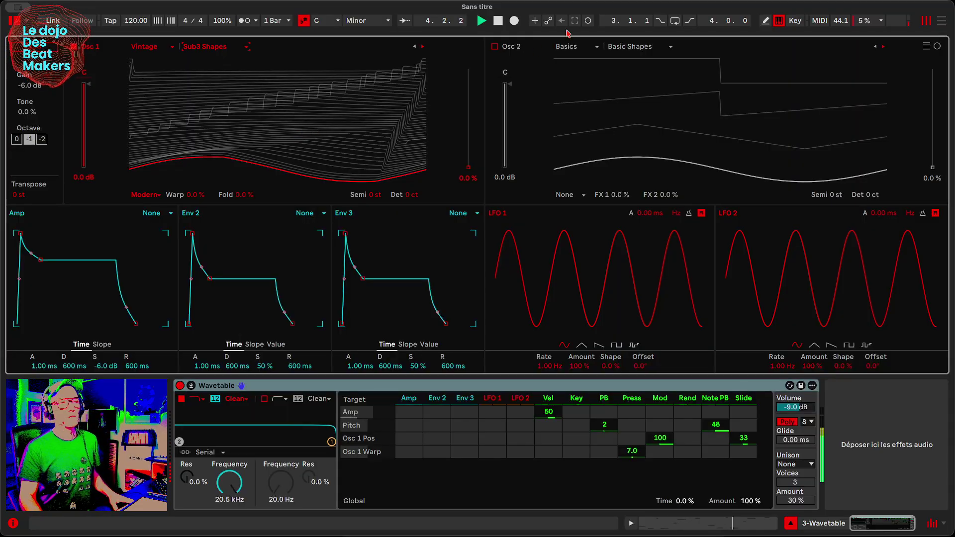
Step: Choose the Vintage category for oscillator 2, using its Brds Dual Saw wavetable, and turn the oscillator on
left_click(580, 48)
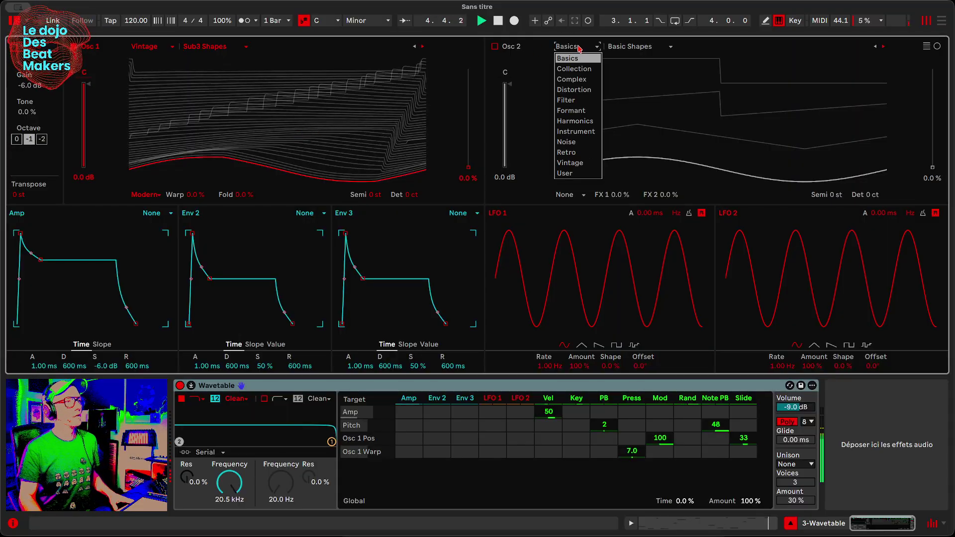
left_click(576, 163)
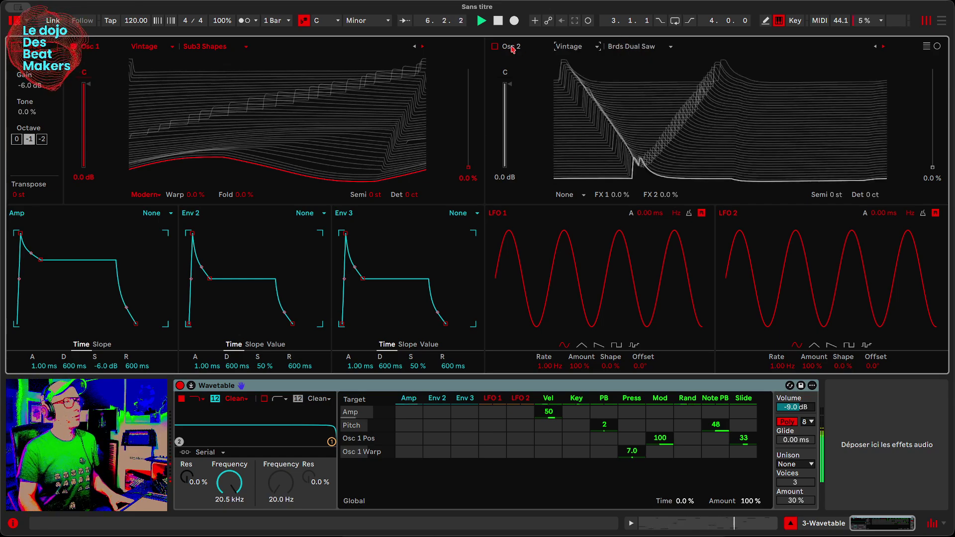
left_click(495, 46)
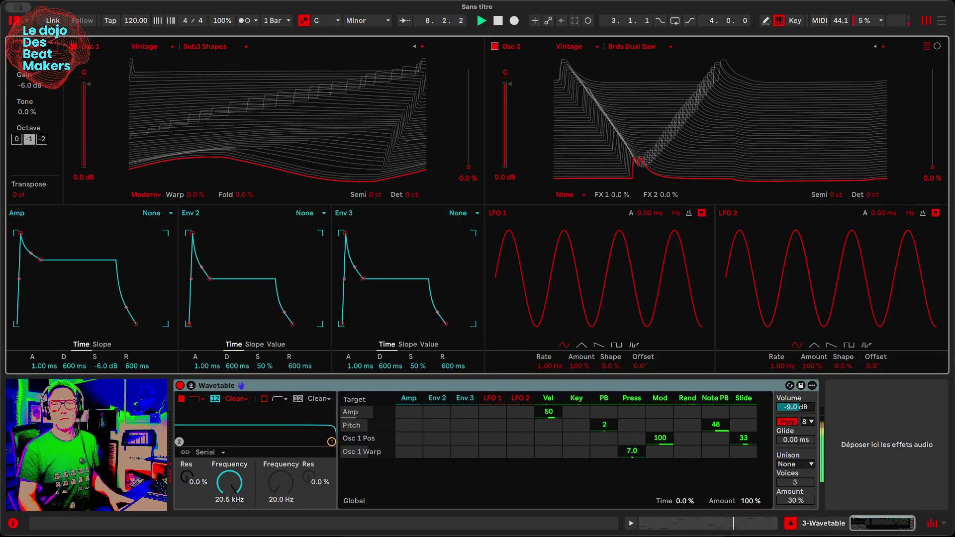
Step: Set filter 1 to 2.46 kHz with 26% resonance, filter 2 to 252 Hz with 29% resonance, and the routing to Split
left_click_drag(332, 442, 271, 436)
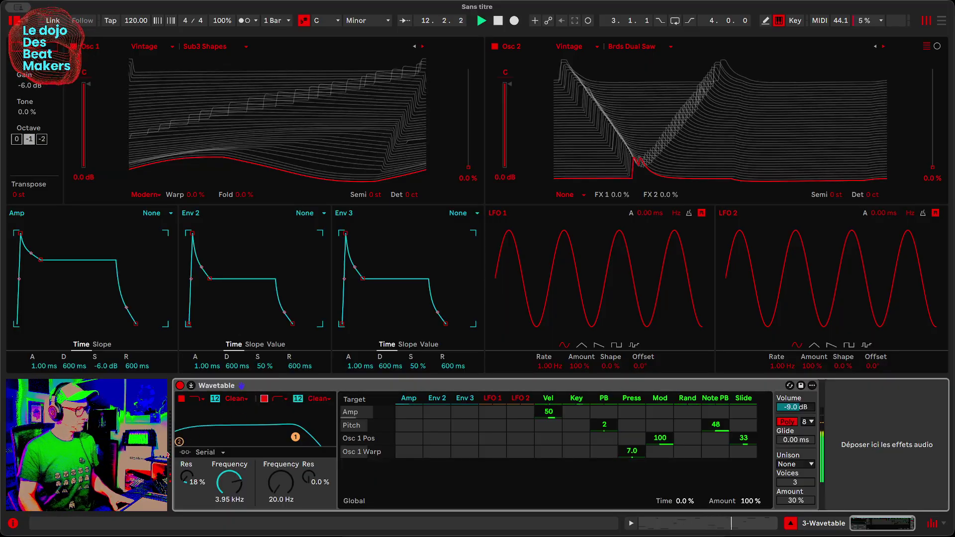
left_click_drag(179, 443, 242, 434)
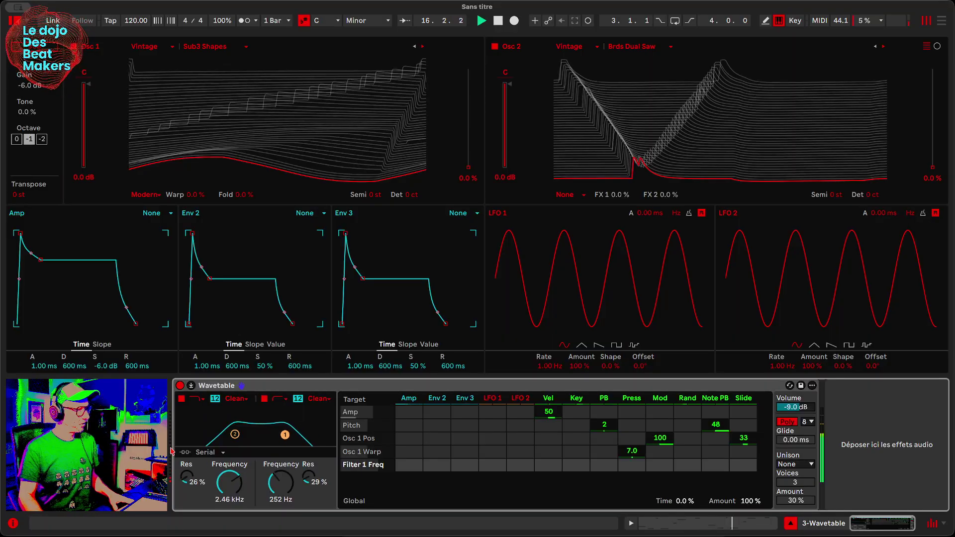
left_click(203, 452)
left_click(207, 485)
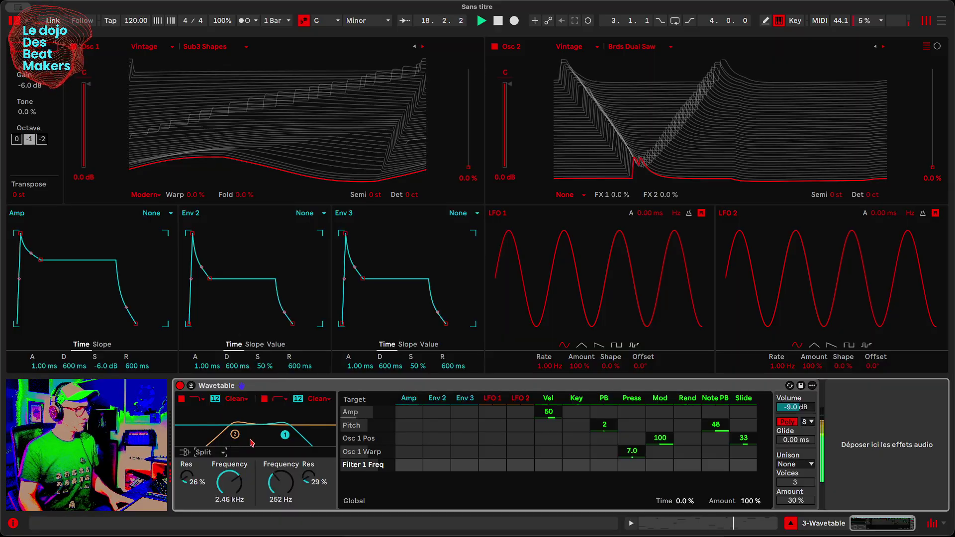
Step: Switch both filters to band-pass with 24 dB slopes, tuning filter 1 to 3.48 kHz and filter 2 to 138 Hz
left_click(217, 400)
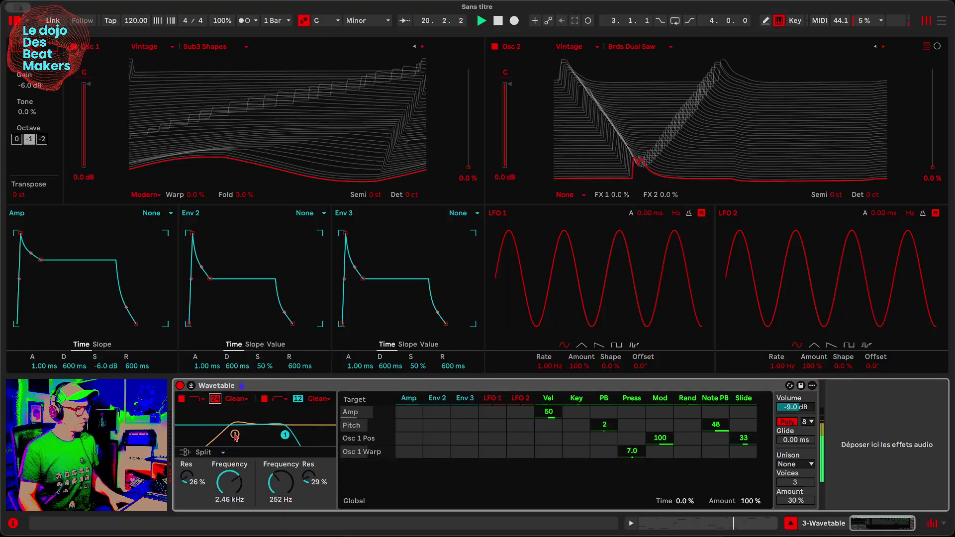
left_click_drag(235, 434, 296, 426)
left_click(204, 400)
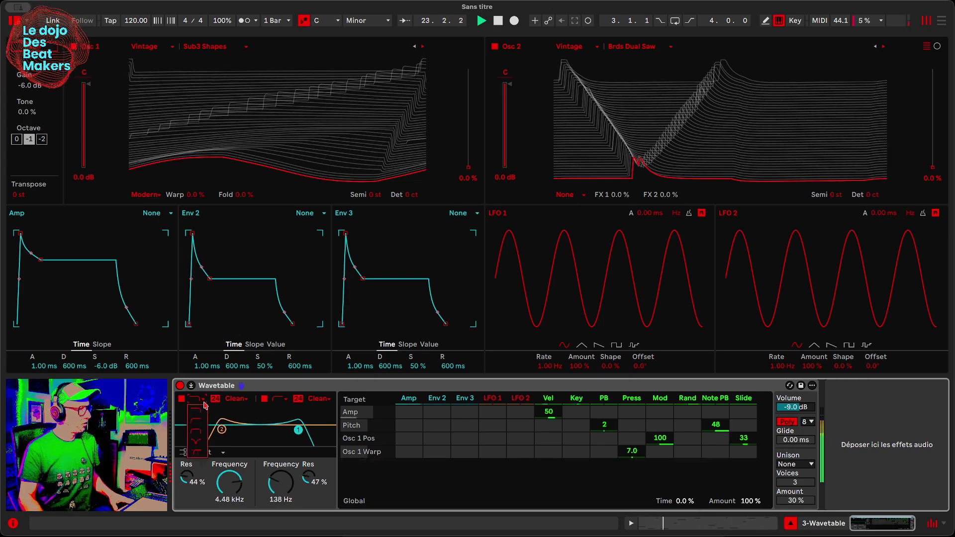
left_click(202, 432)
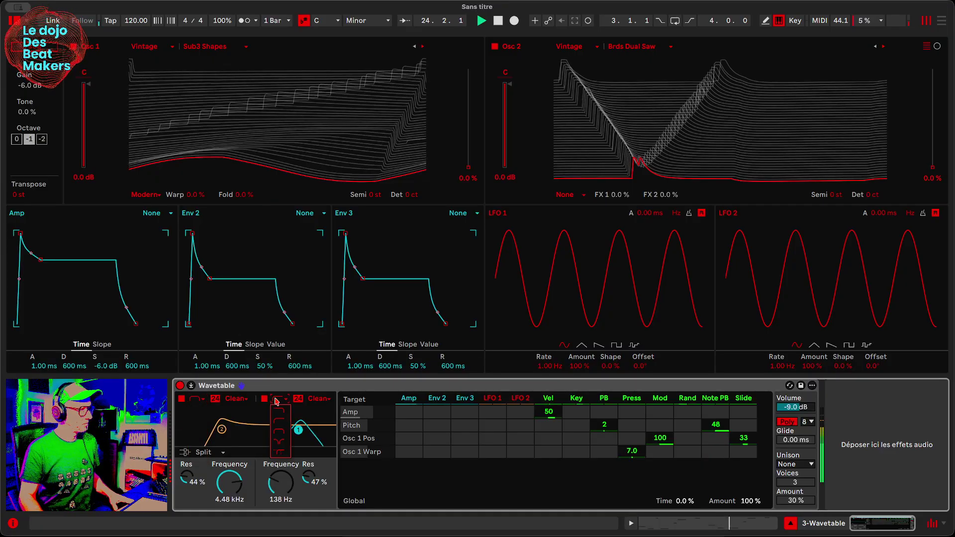
left_click(283, 430)
left_click_drag(298, 430, 295, 429)
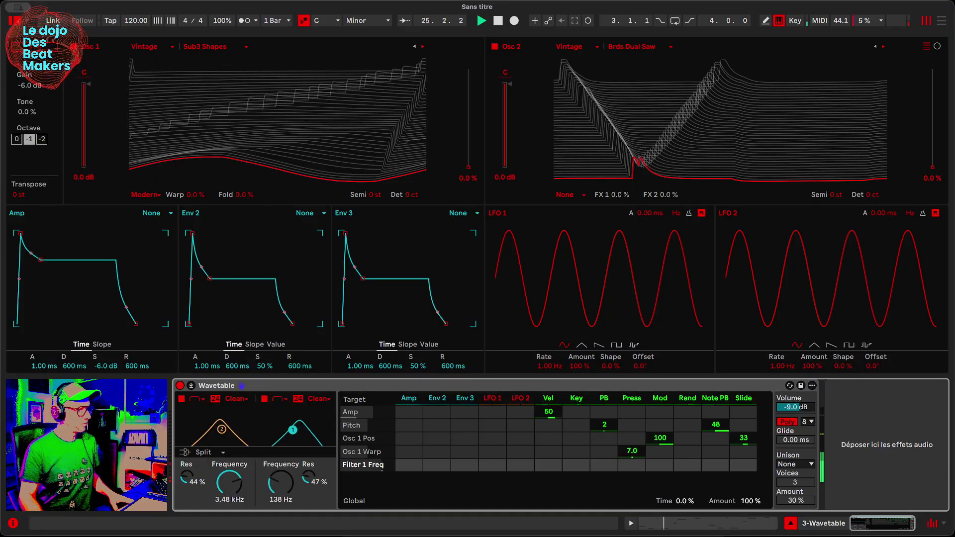
Step: Route the filters in Parallel and tune filter 1 to 1.68 kHz and filter 2 to 183 Hz
left_click(205, 452)
left_click(208, 475)
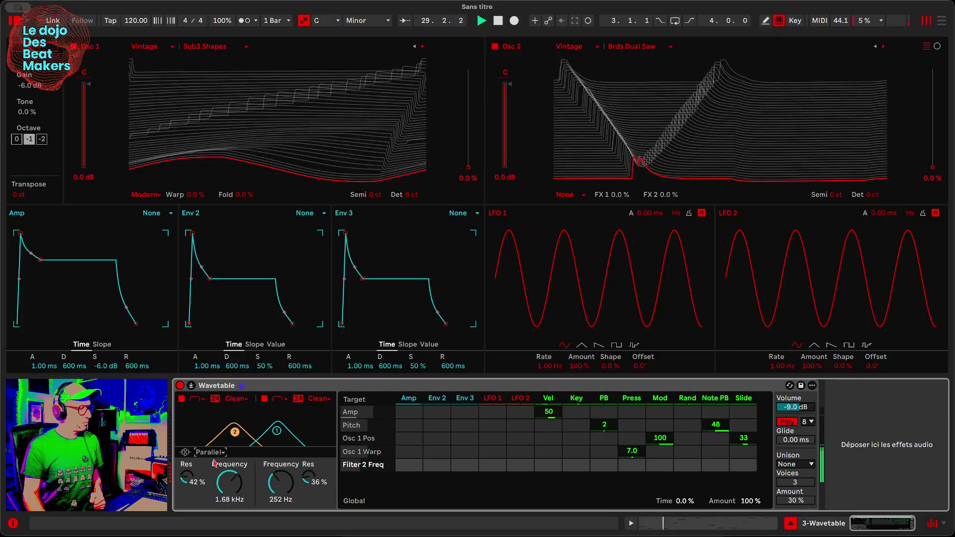
left_click_drag(234, 432, 228, 432)
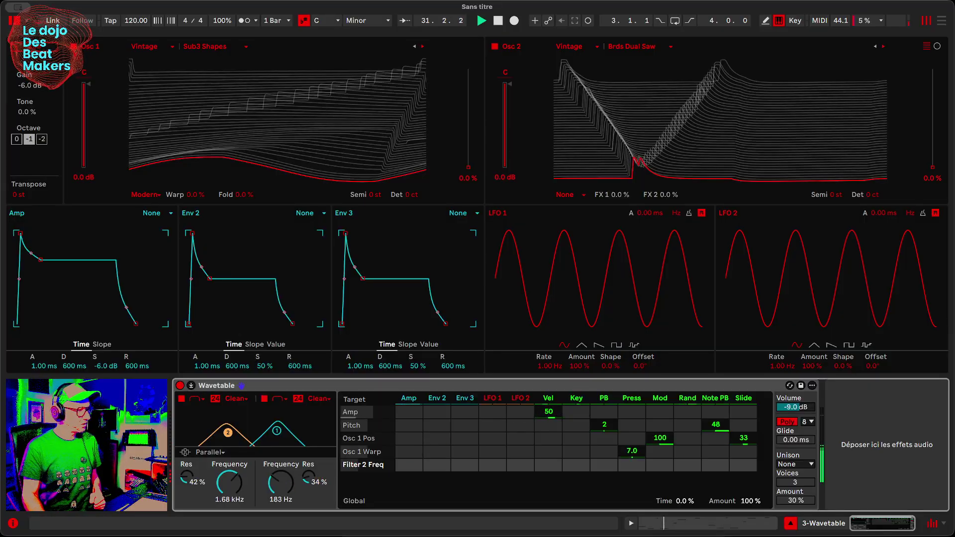
Step: Set Key modulation to 100 for both the filter 2 and filter 1 frequencies in the modulation matrix
left_click_drag(576, 465, 576, 438)
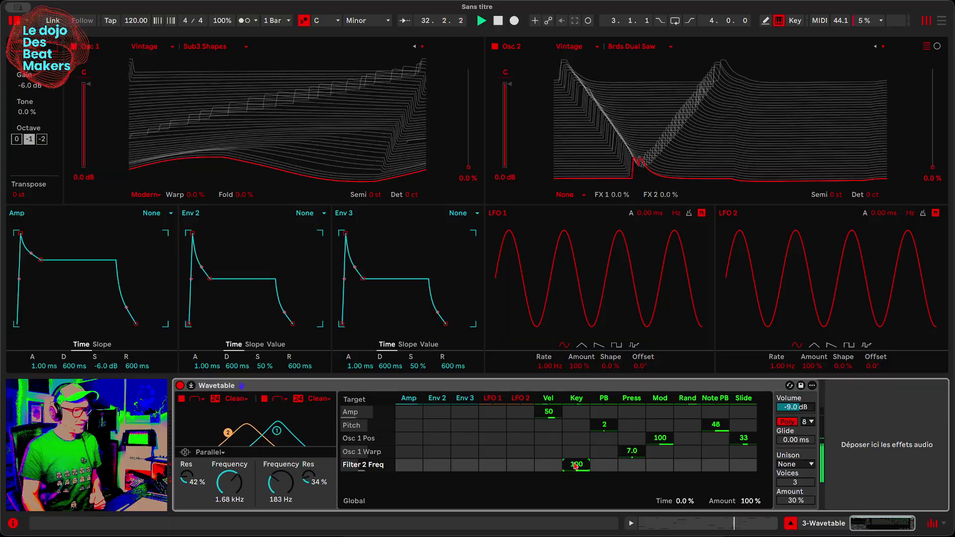
left_click(230, 483)
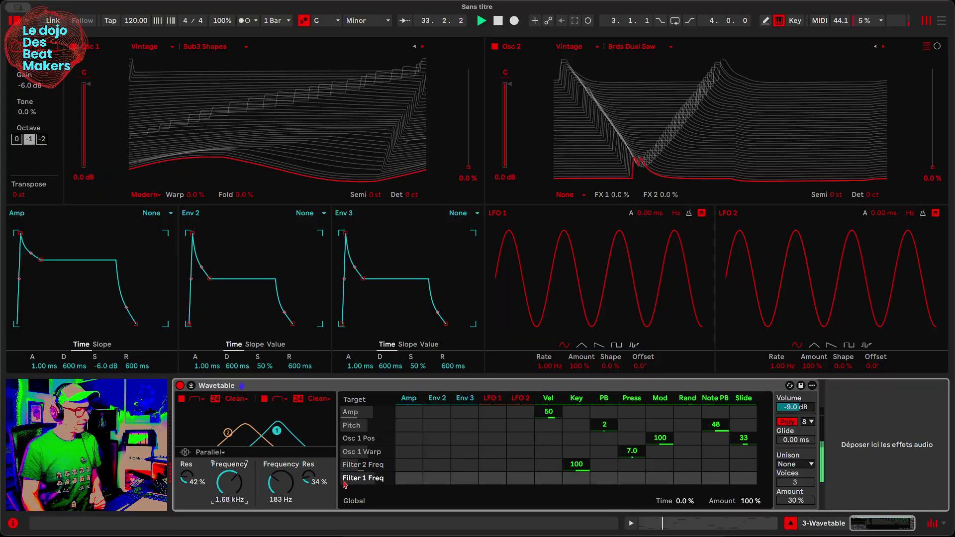
left_click_drag(583, 481, 582, 448)
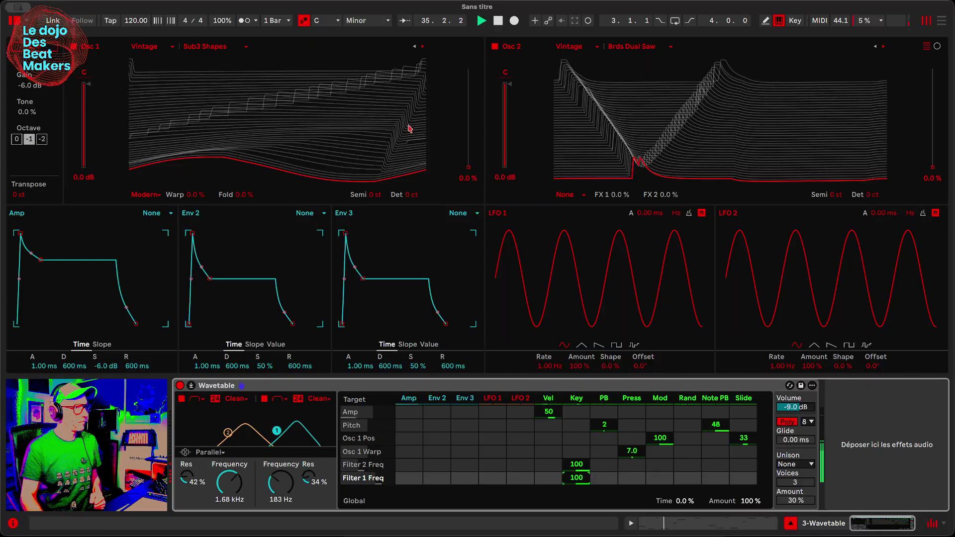
Step: Raise track 3's volume in the session mixer and return to the expanded Wavetable view
left_click(933, 524)
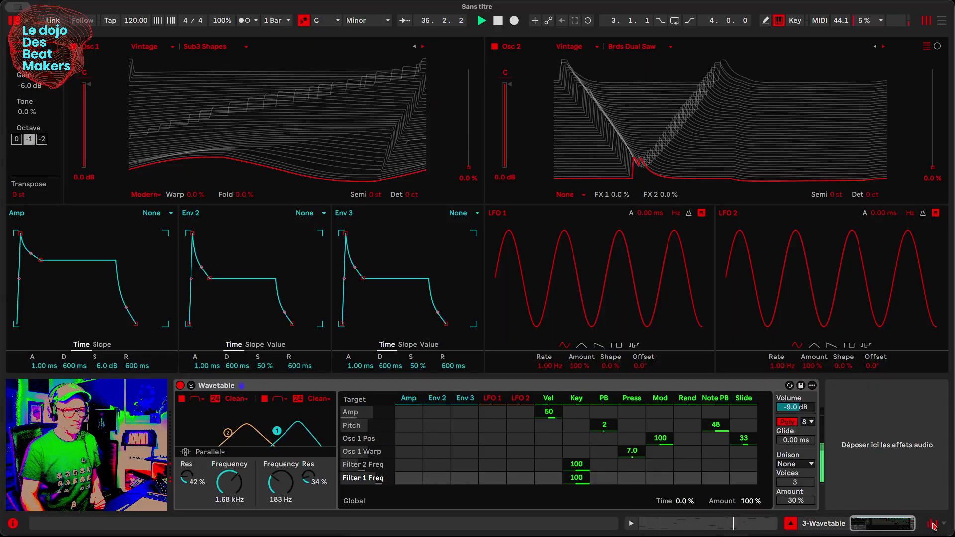
key("Tab")
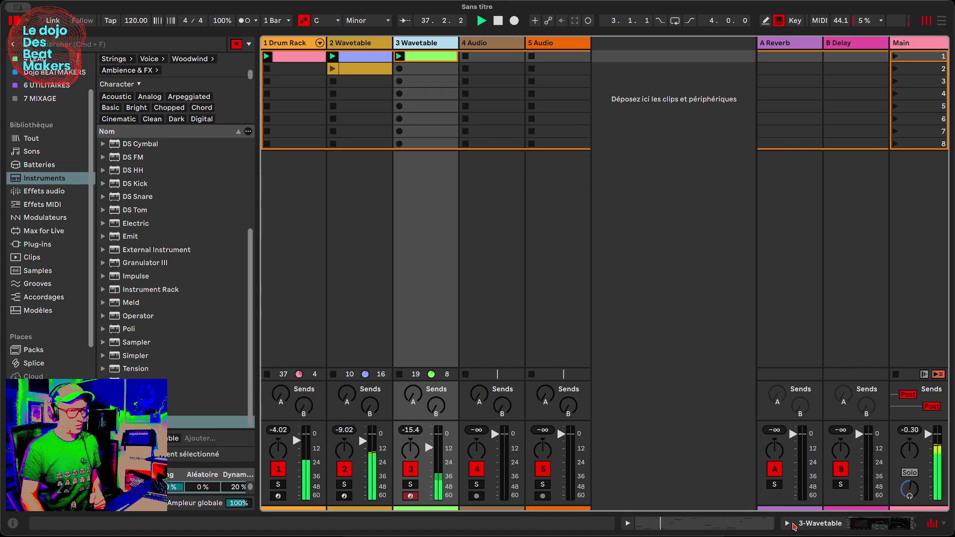
left_click_drag(429, 447, 429, 435)
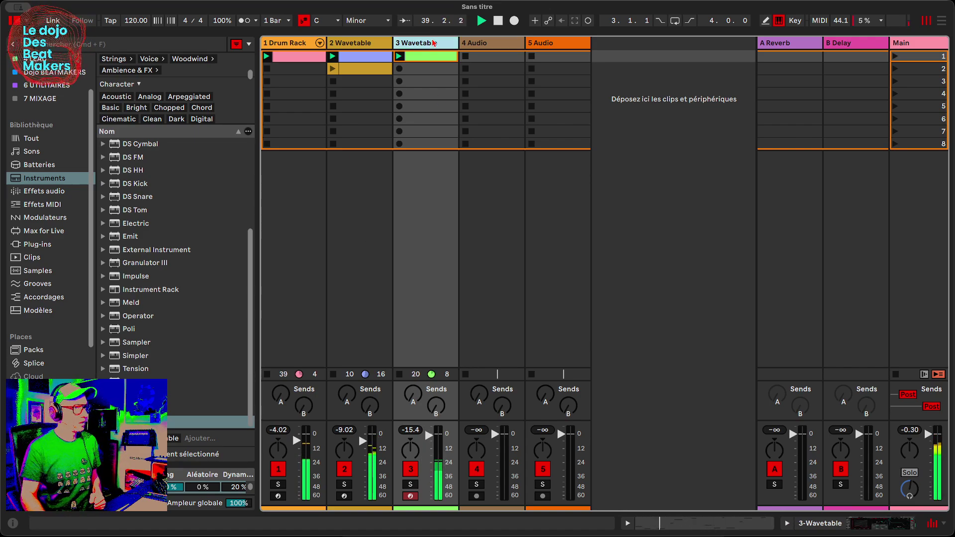
key("Tab")
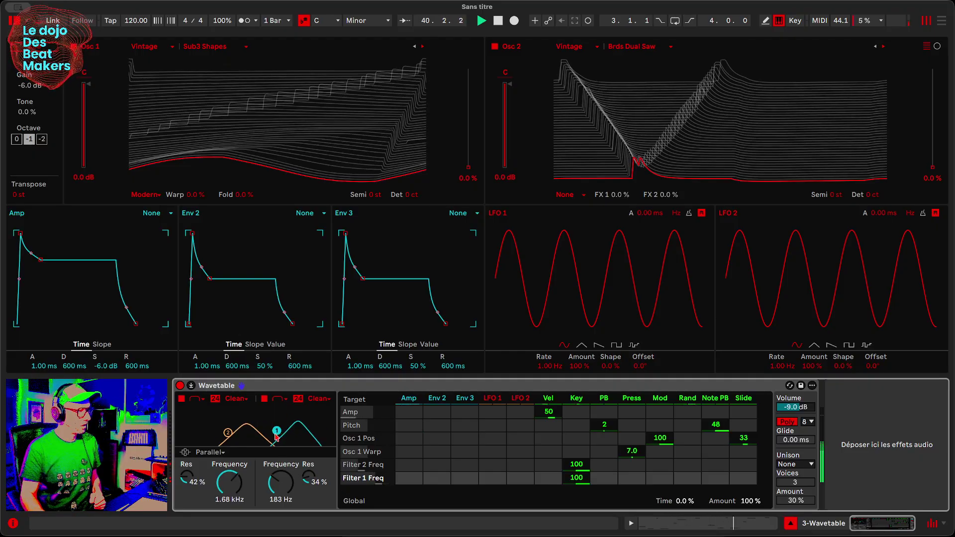
Step: Lower filter 2 to 97.3 Hz with 42% resonance and filter 1 to 1.01 kHz with 44% resonance
left_click_drag(228, 432, 214, 430)
left_click_drag(276, 430, 265, 430)
Step: Compare the Serial and Split filter routings against Parallel, ending on Parallel
left_click(217, 451)
left_click(213, 465)
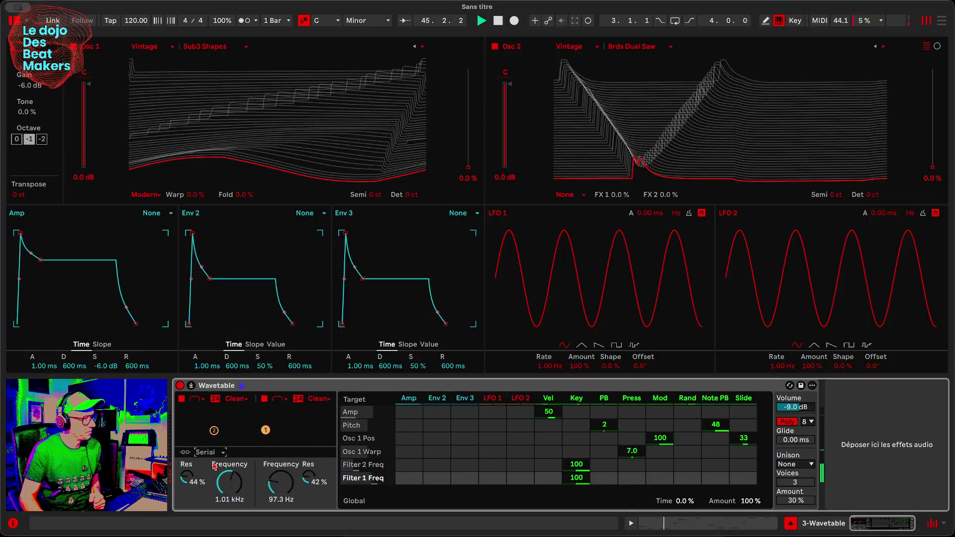
left_click(215, 452)
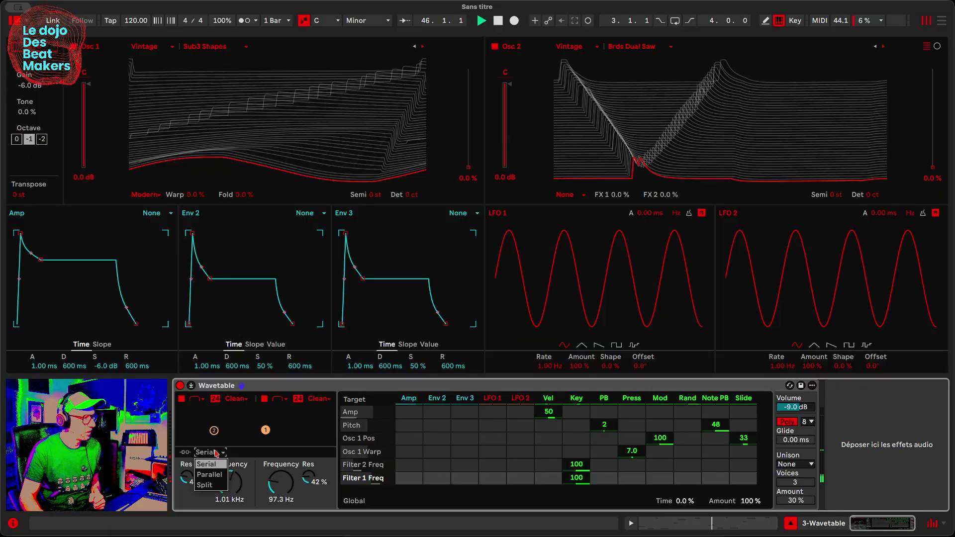
left_click(217, 474)
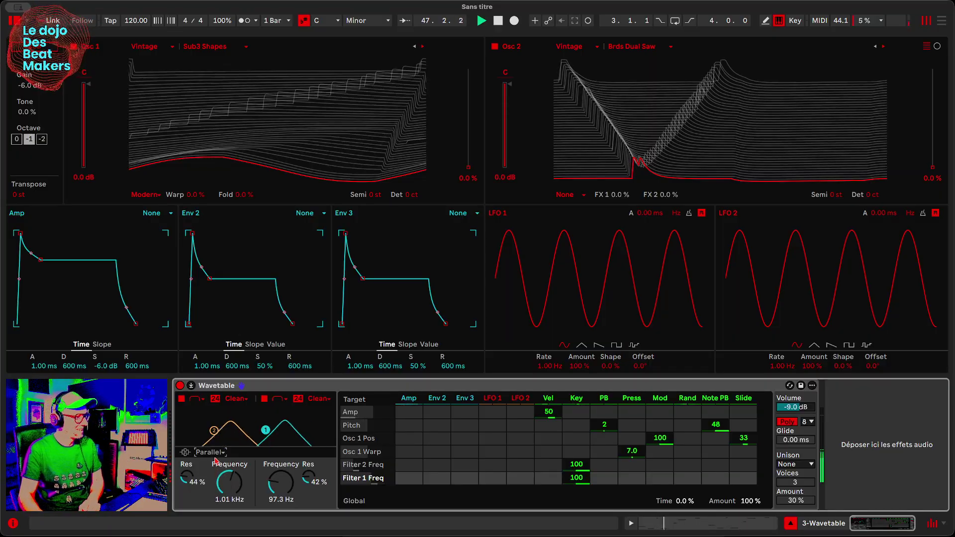
left_click(218, 451)
left_click(205, 485)
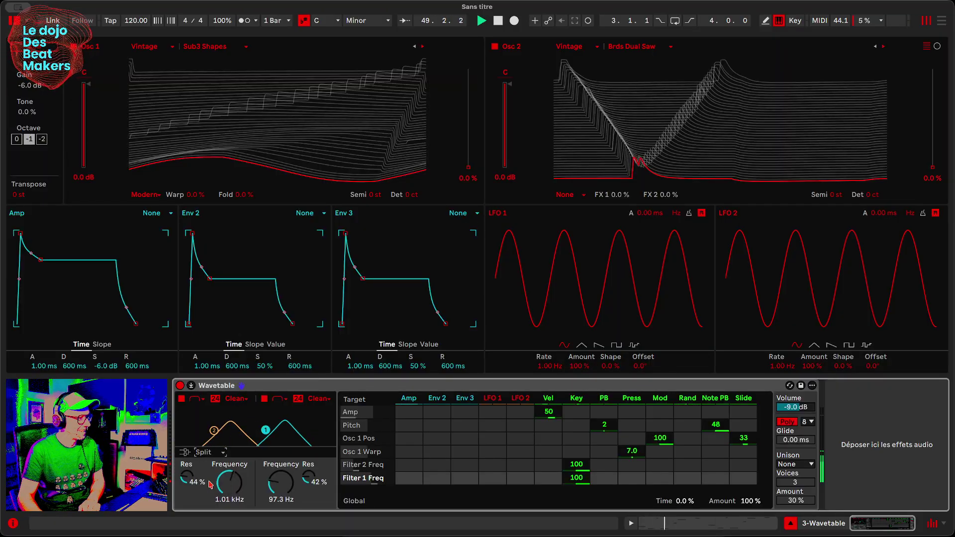
left_click(222, 453)
left_click(218, 474)
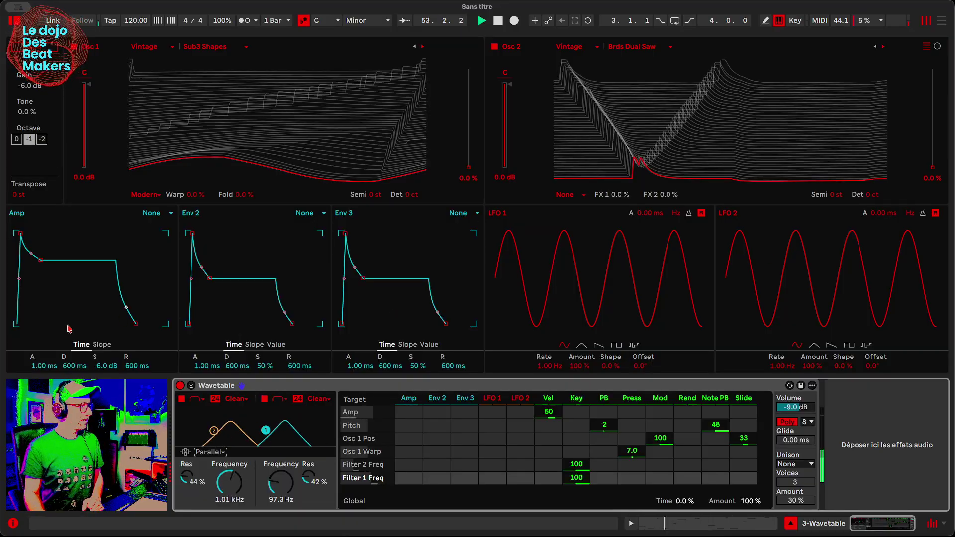
Step: Shape the Amp envelope with 0 ms attack, 935 ms decay, -13 dB sustain and 1.50 ms release
left_click_drag(40, 260, 31, 324)
left_click_drag(20, 233, 25, 233)
left_click_drag(35, 323, 41, 294)
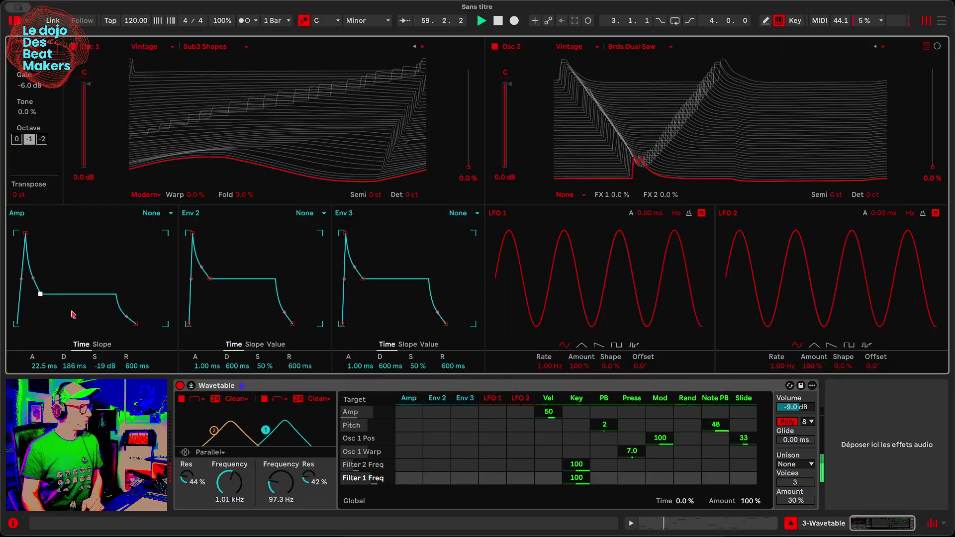
left_click_drag(138, 324, 116, 324)
left_click_drag(40, 294, 36, 266)
left_click_drag(25, 233, 16, 233)
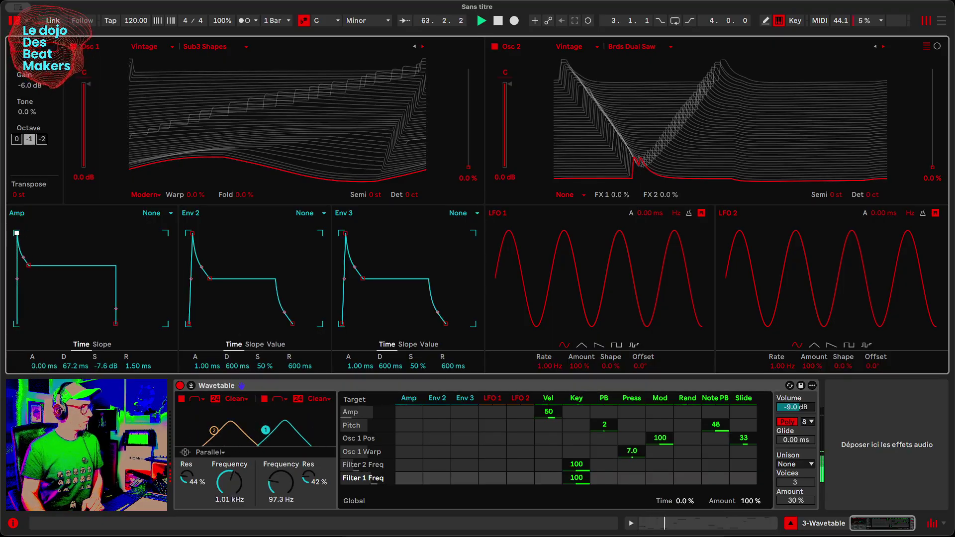
left_click_drag(28, 265, 40, 282)
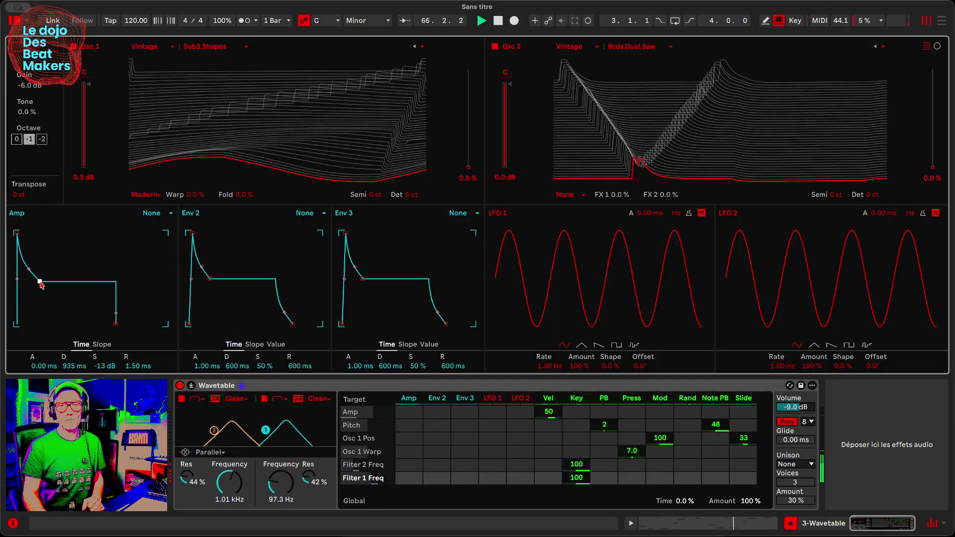
Step: Set the unison mode to Noise with 4 voices and an amount of 16%
left_click(787, 464)
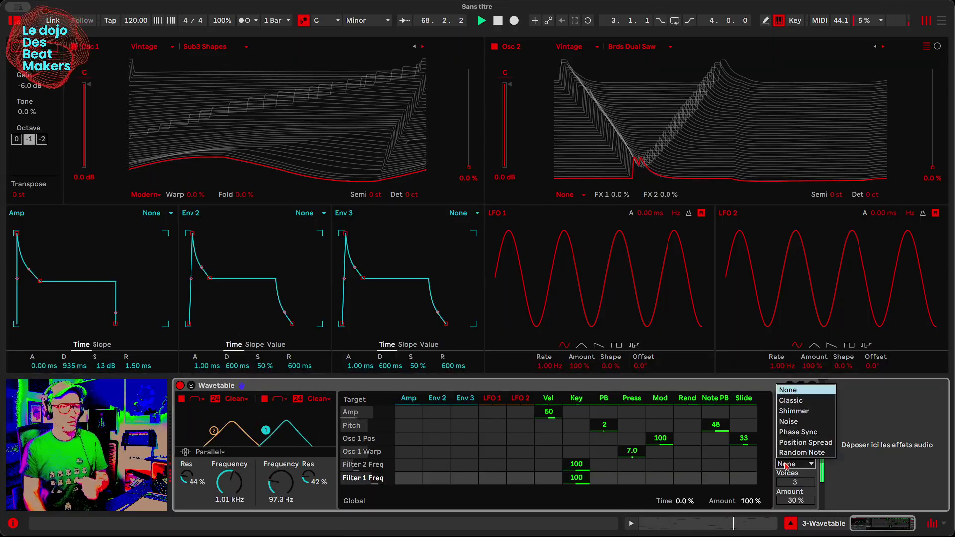
left_click(790, 421)
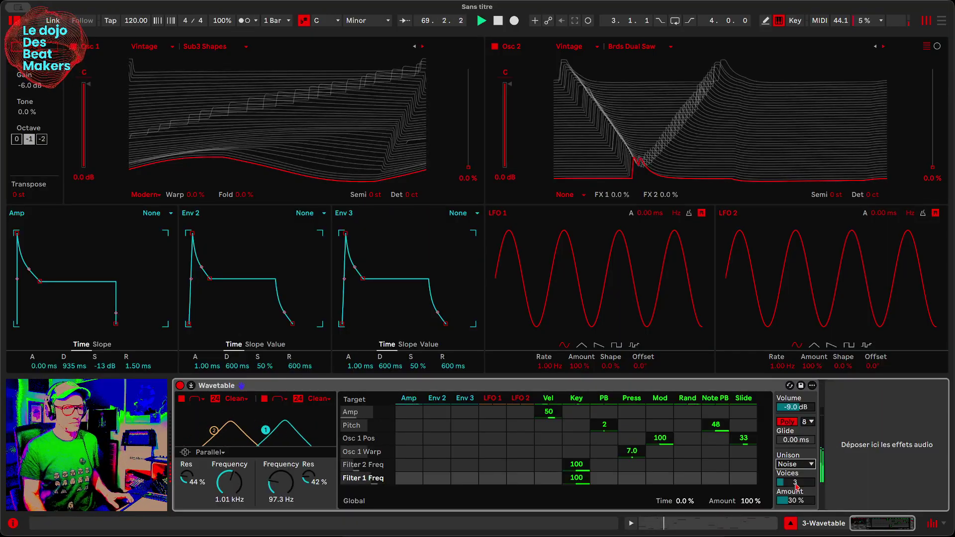
mouse_move(794, 486)
left_mouse_down()
mouse_move(793, 463)
mouse_move(795, 495)
left_mouse_up()
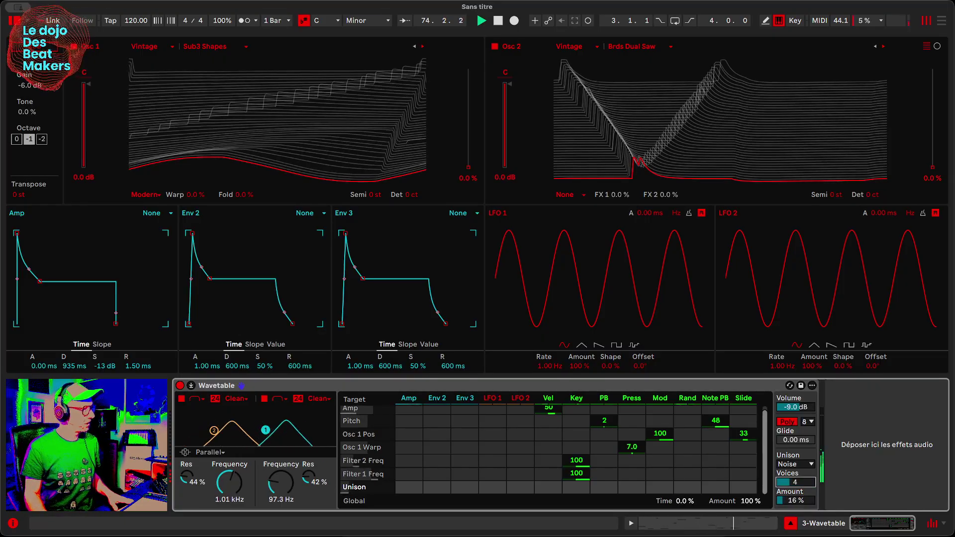
Step: Set filter 2 to 107 Hz with 57% resonance, and switch the voicing to Mono with a 14.5 ms glide
left_click_drag(214, 436, 215, 434)
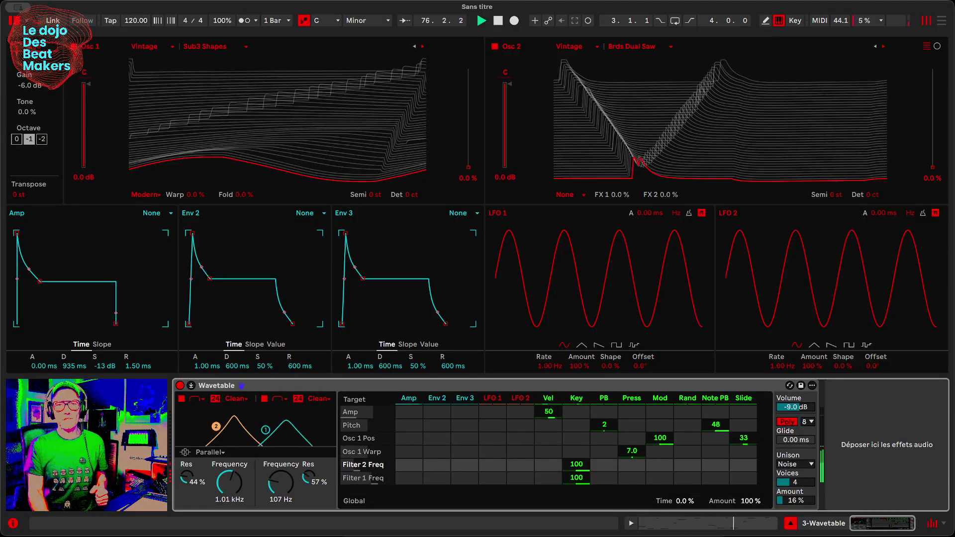
left_click(788, 422)
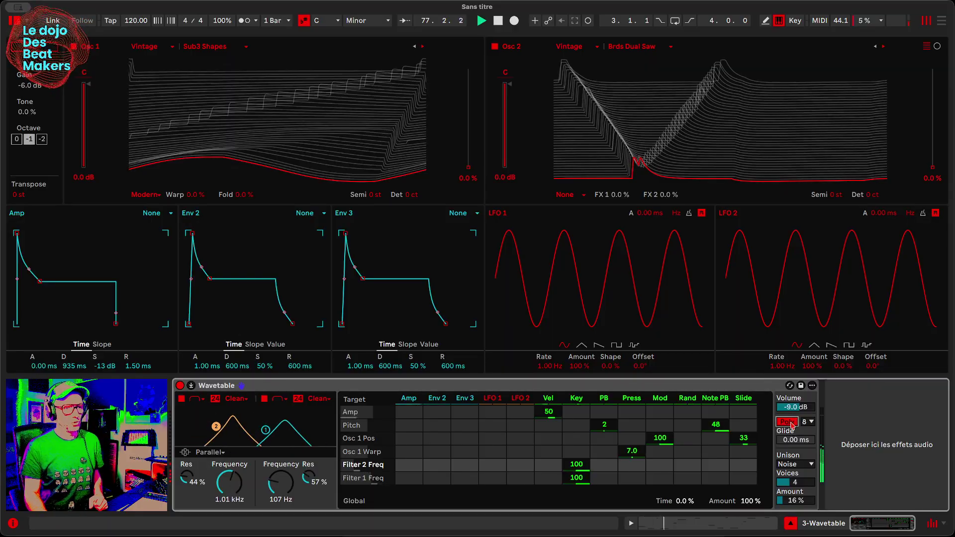
left_click_drag(795, 443, 796, 439)
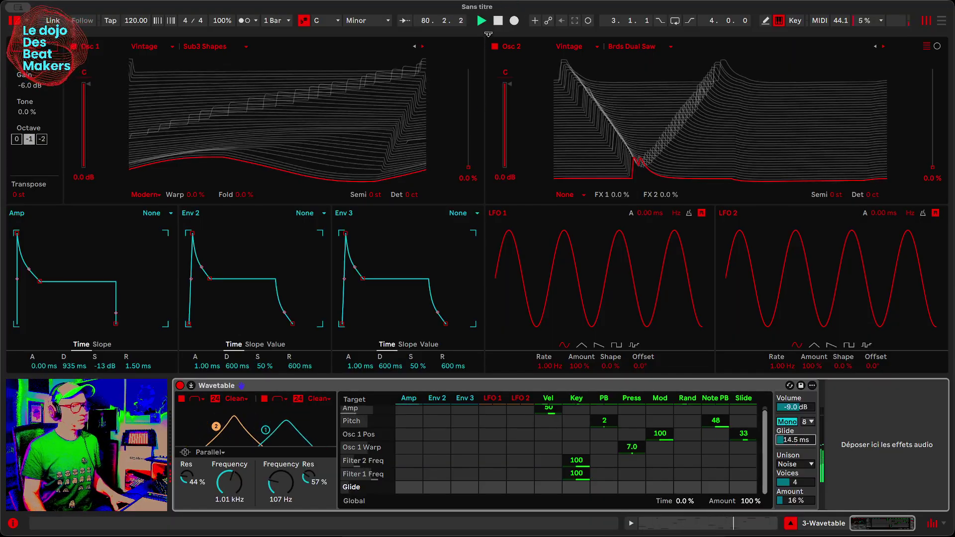
Step: Compare Mono and Poly voicing during playback, ending on Poly
left_click(785, 422)
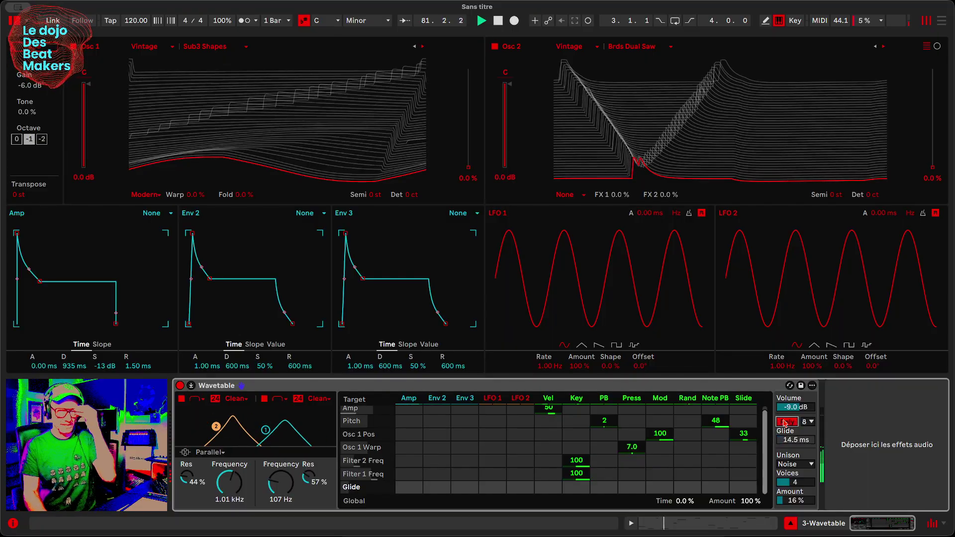
left_click(785, 423)
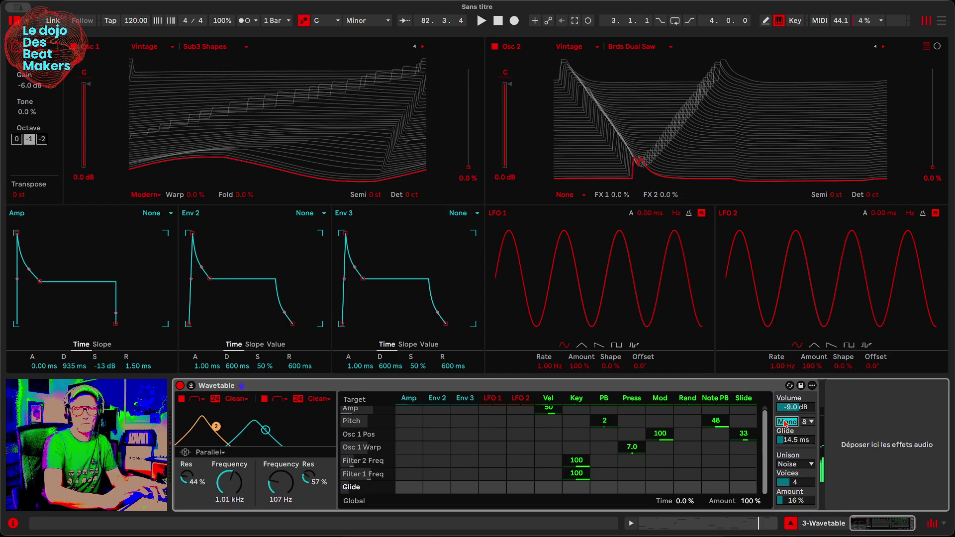
left_click(786, 422)
left_click(785, 422)
left_click(785, 422)
key("space")
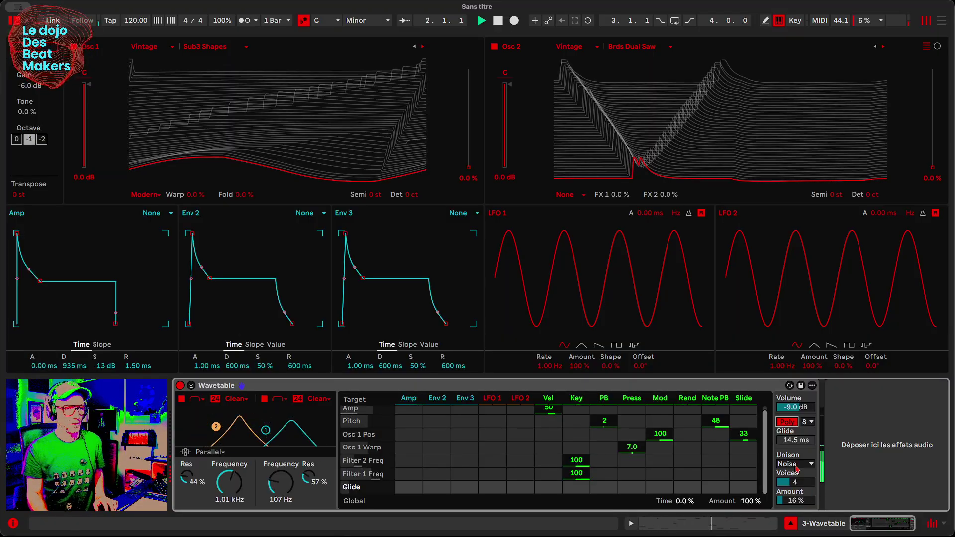
key("space")
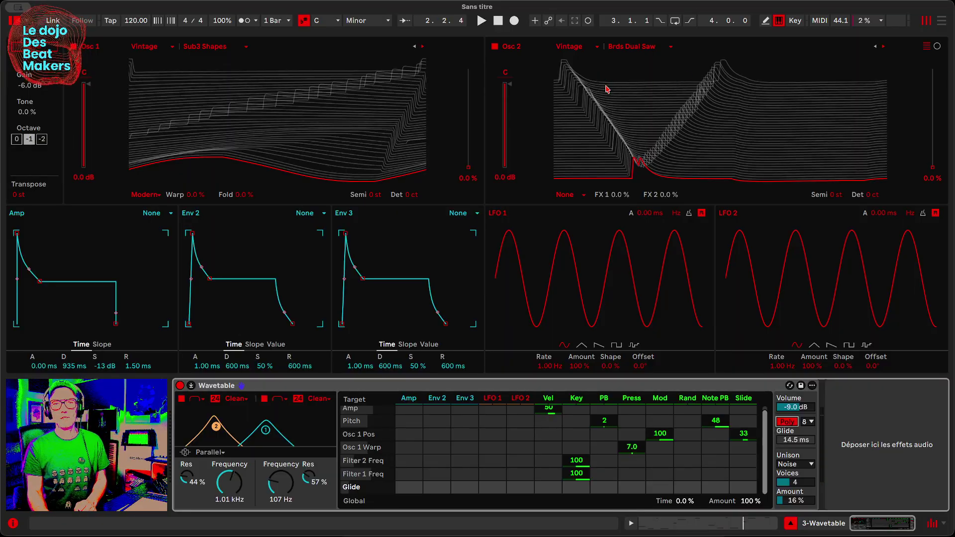
Step: Try transposing oscillator 2 in semitones during playback and bring it back to 0 st
left_click(833, 196)
left_click_drag(833, 195, 835, 199)
key("space")
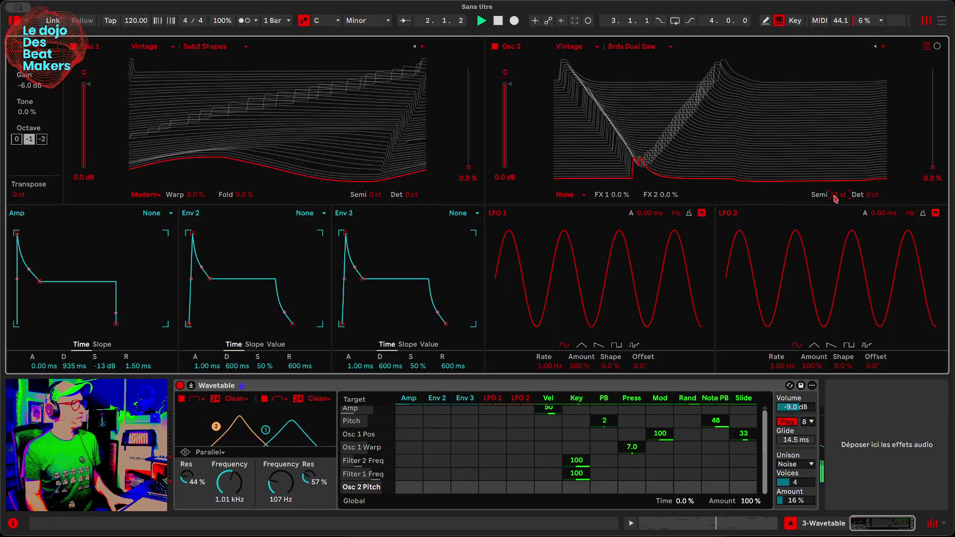
left_click_drag(835, 199, 835, 225)
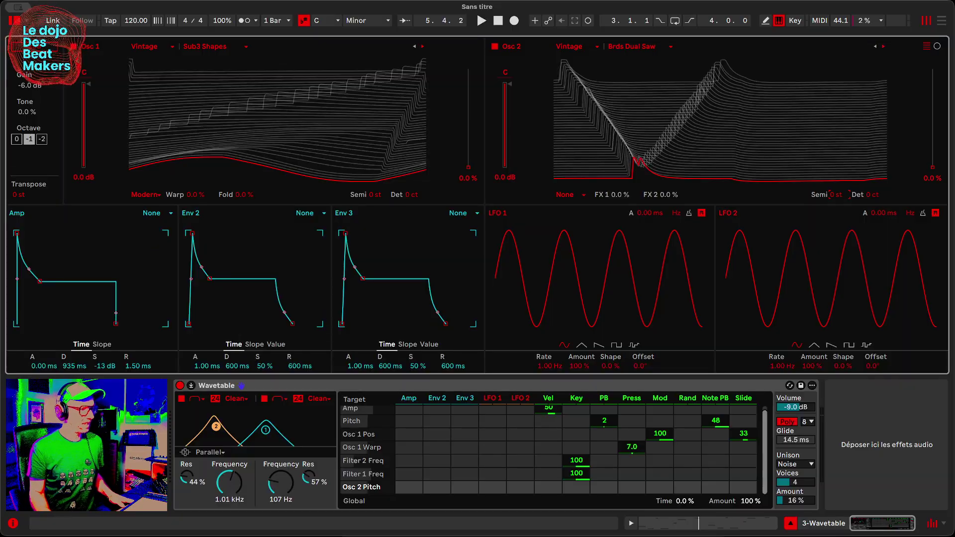
Step: Create a clip in track 3's second slot with a C3 note at 1.1.1 and an A♭3 at 1.1.4, shown without scale filtering
left_click(723, 520)
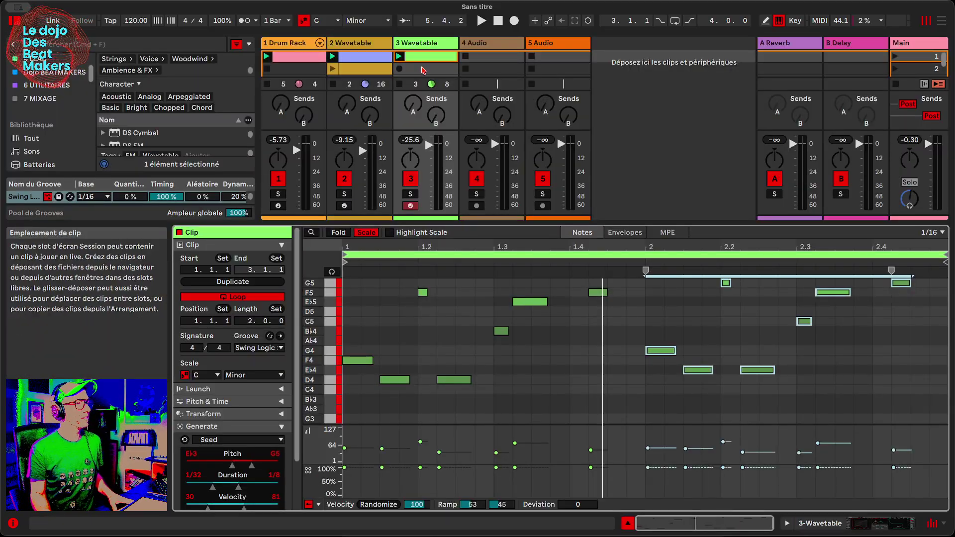
double_click(421, 69)
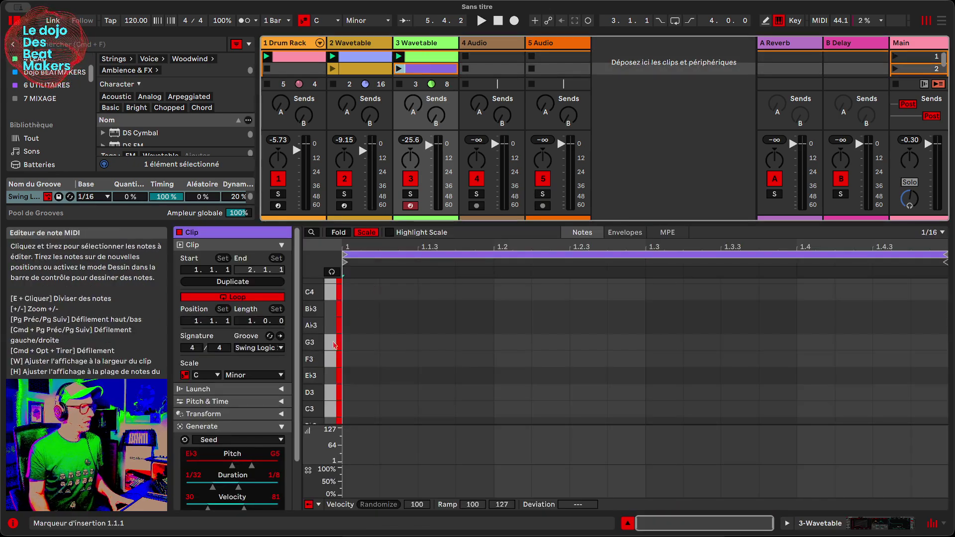
scroll(347, 391, "down", 1)
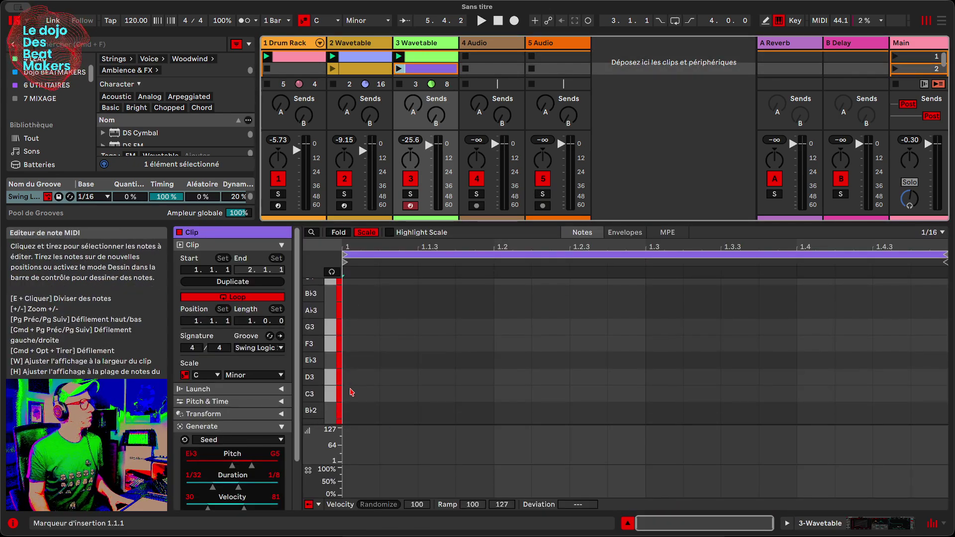
double_click(358, 395)
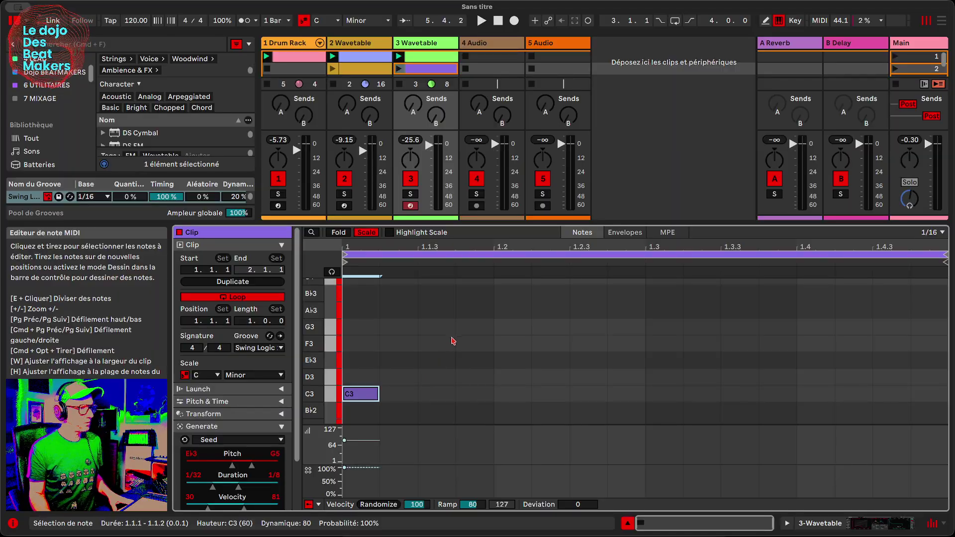
double_click(470, 311)
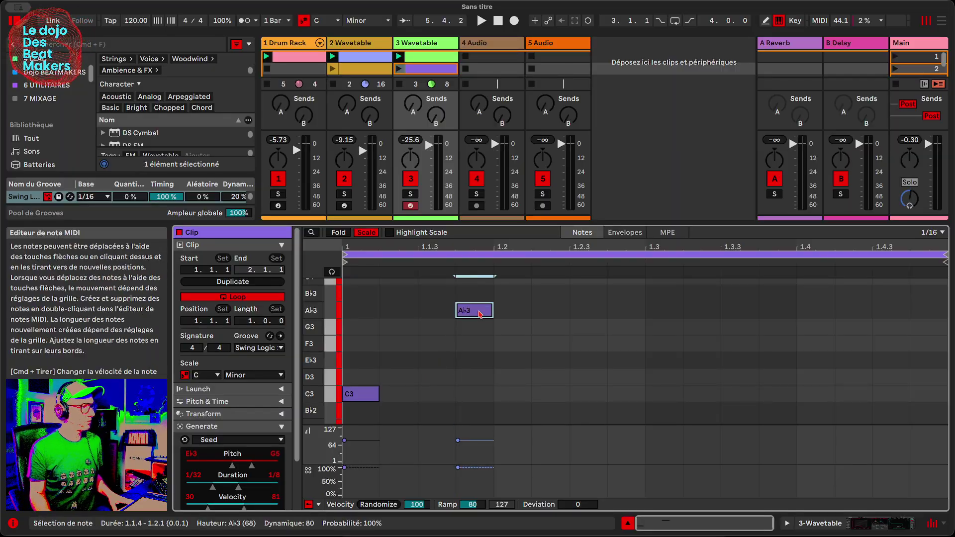
left_click(366, 232)
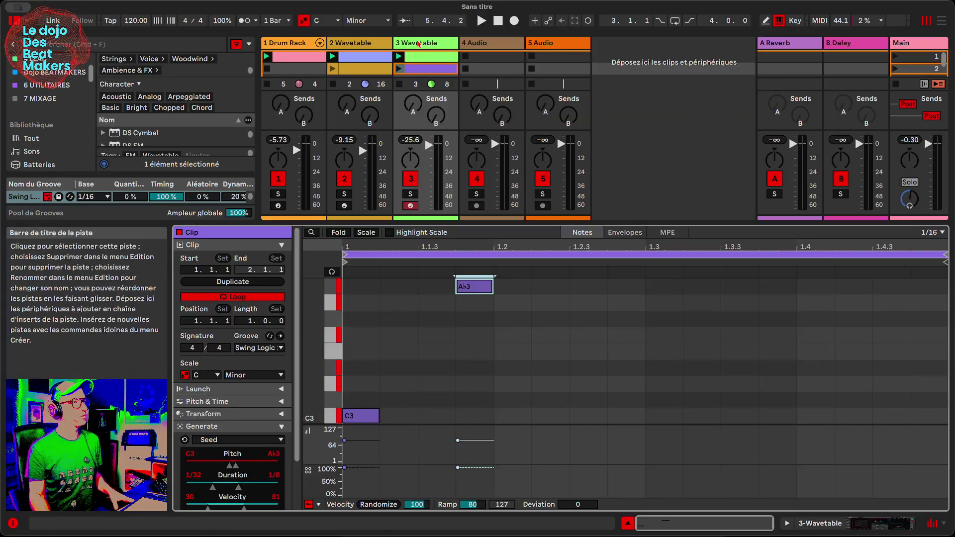
Step: Transpose the track 3 Wavetable's oscillator 2 by 8 st and lower its gain to -9.0 dB during playback
double_click(419, 43)
key("space")
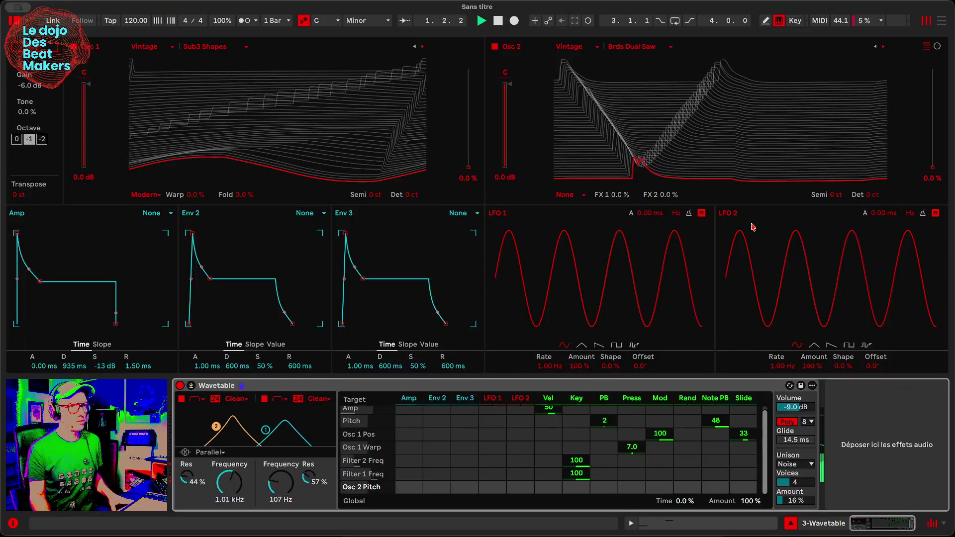
left_click_drag(836, 194, 836, 185)
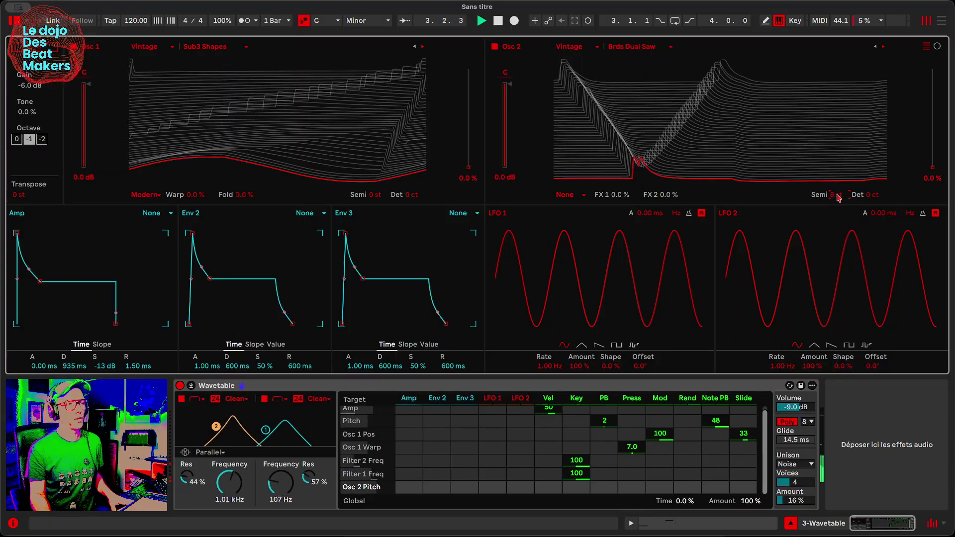
left_click_drag(505, 85, 509, 141)
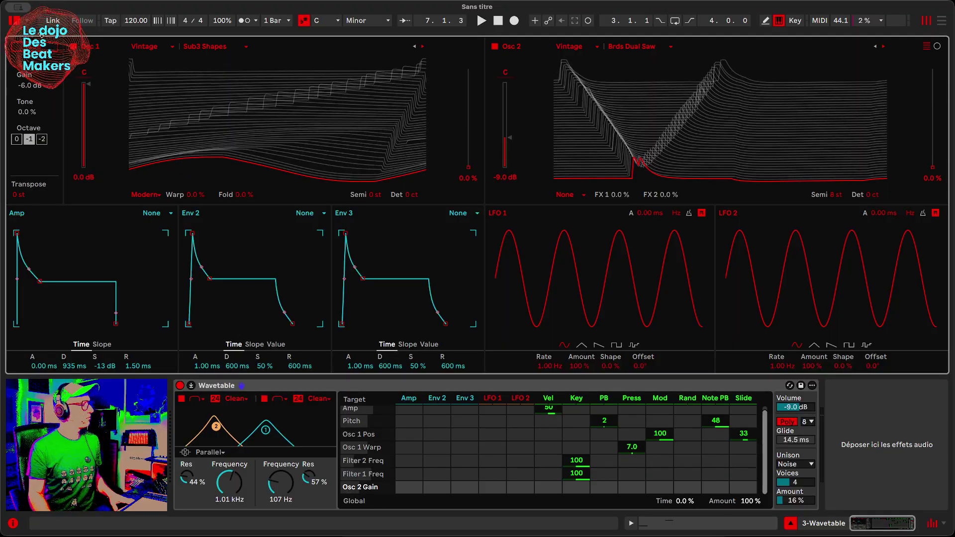
Step: Add the Arpeggiator MIDI effect ahead of Wavetable on track 3 and start playback
key("super+alt+e")
double_click(421, 68)
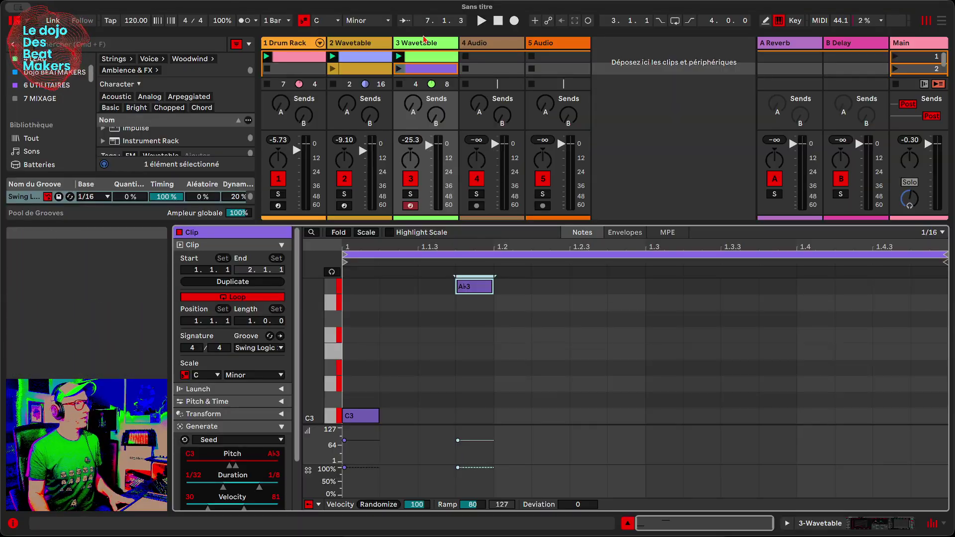
scroll(39, 144, "down", 3)
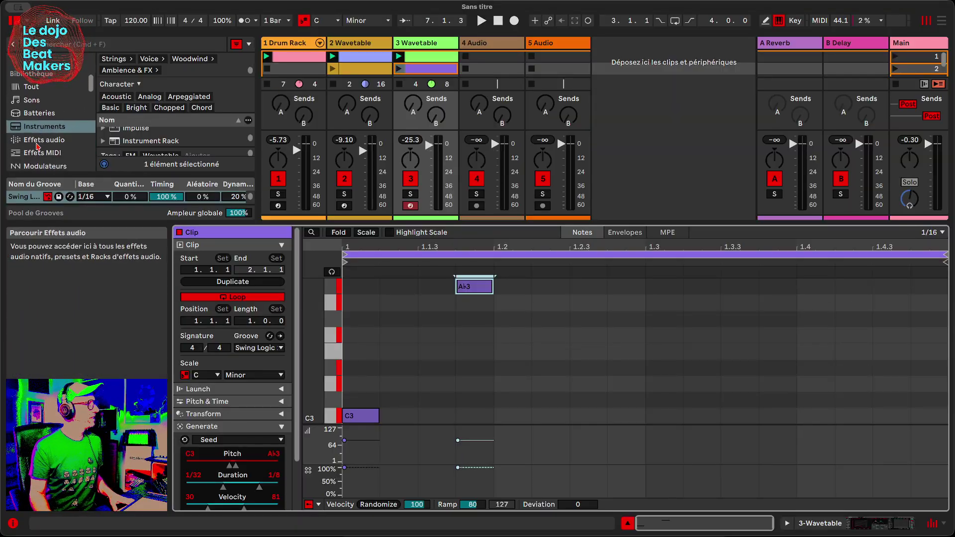
left_click(39, 153)
left_click(143, 113)
left_click(419, 44)
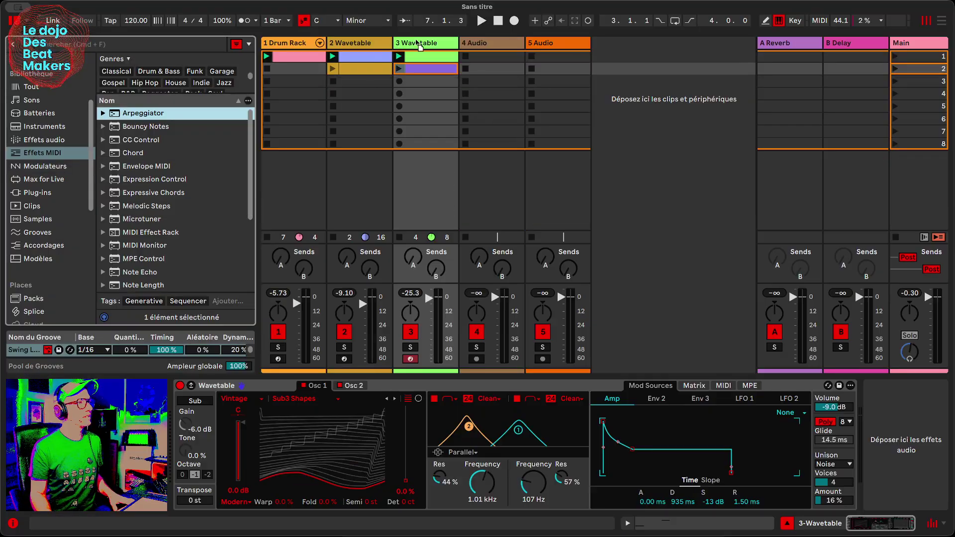
key("Return")
key("space")
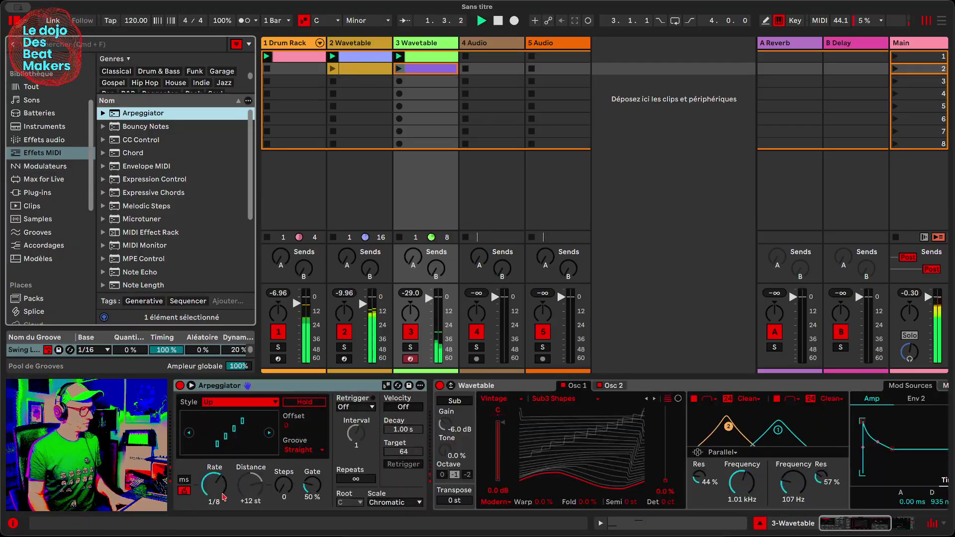
Step: Set the Arpeggiator to DownUp style with Hold on, a 1/16 rate and 1 step
left_click(238, 402)
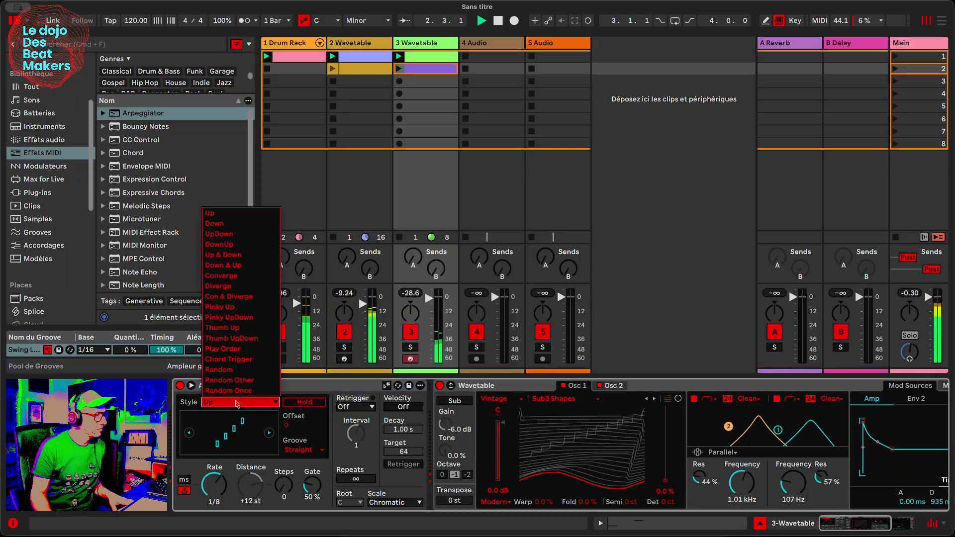
left_click(227, 233)
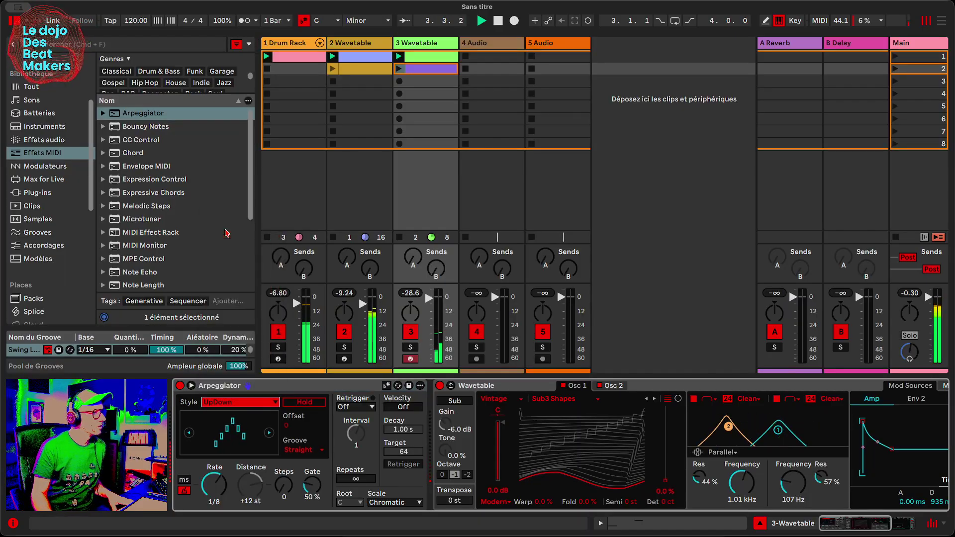
key("Down")
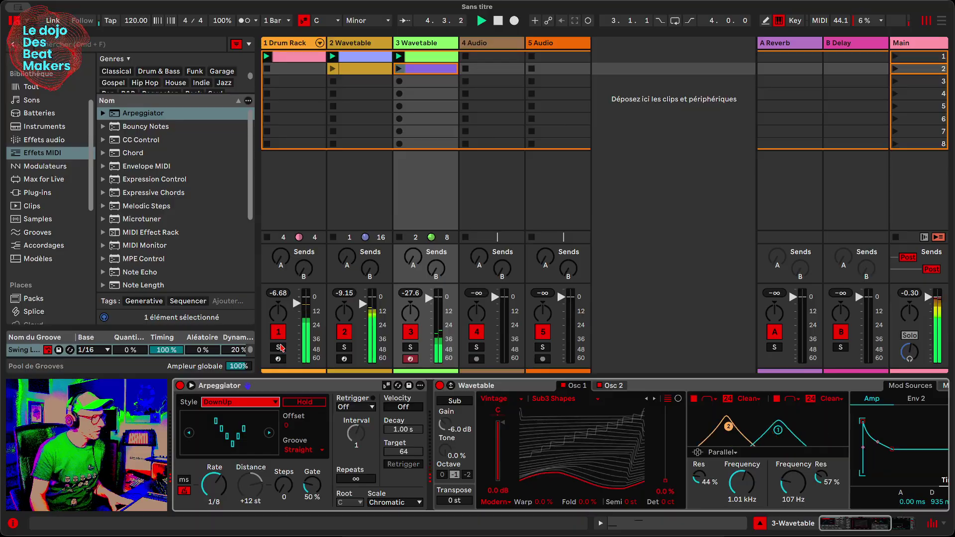
left_click(316, 402)
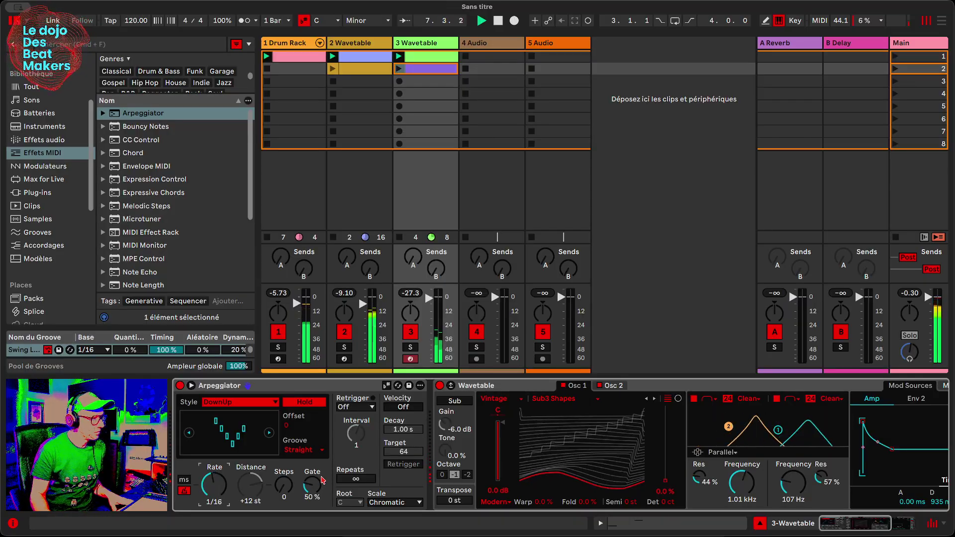
mouse_move(285, 487)
left_mouse_down()
mouse_move(284, 479)
mouse_move(284, 493)
left_mouse_up()
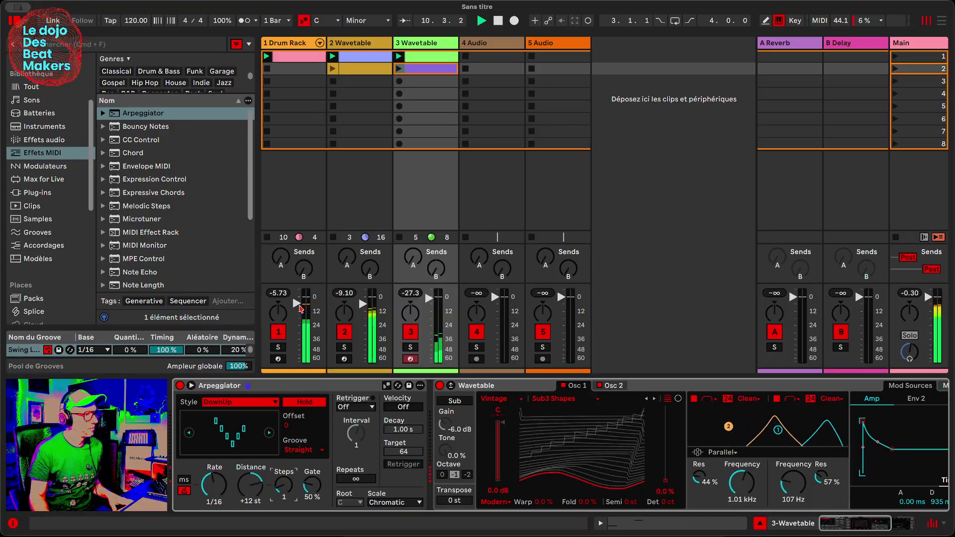
Step: Set the Amp envelope decay of the Drum Rack's D1 Wavetable snare to 4.47 s
left_click(292, 41)
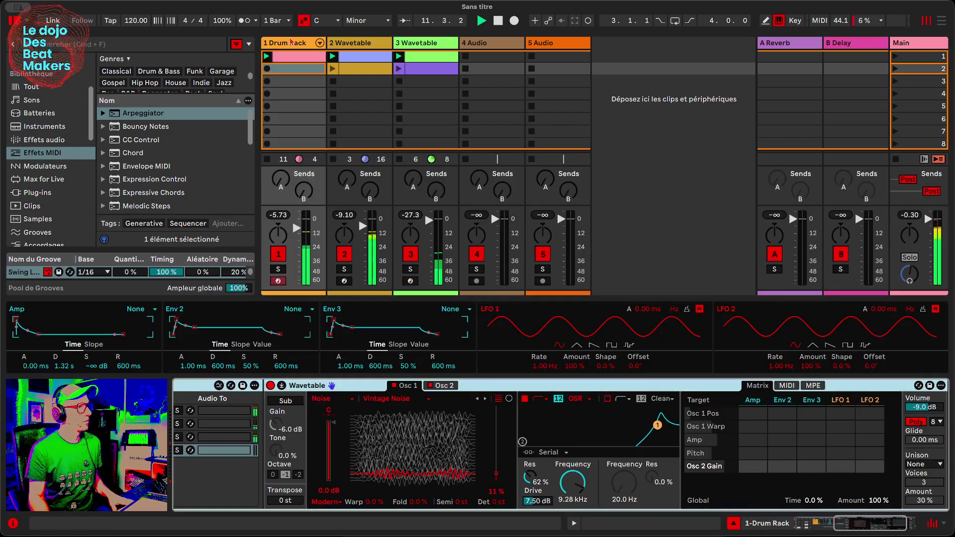
scroll(263, 431, "left", 6)
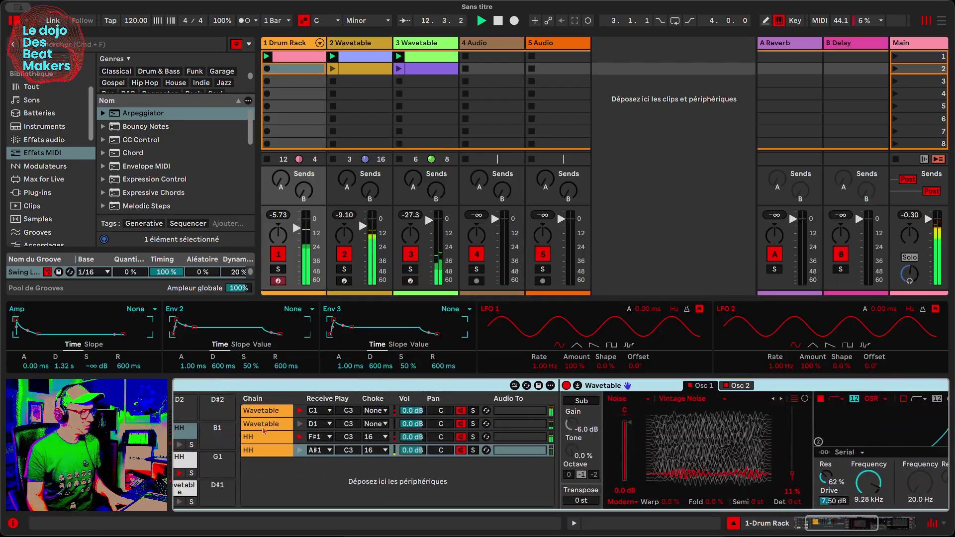
left_click(264, 433)
scroll(264, 447, "left", 4)
left_click(262, 492)
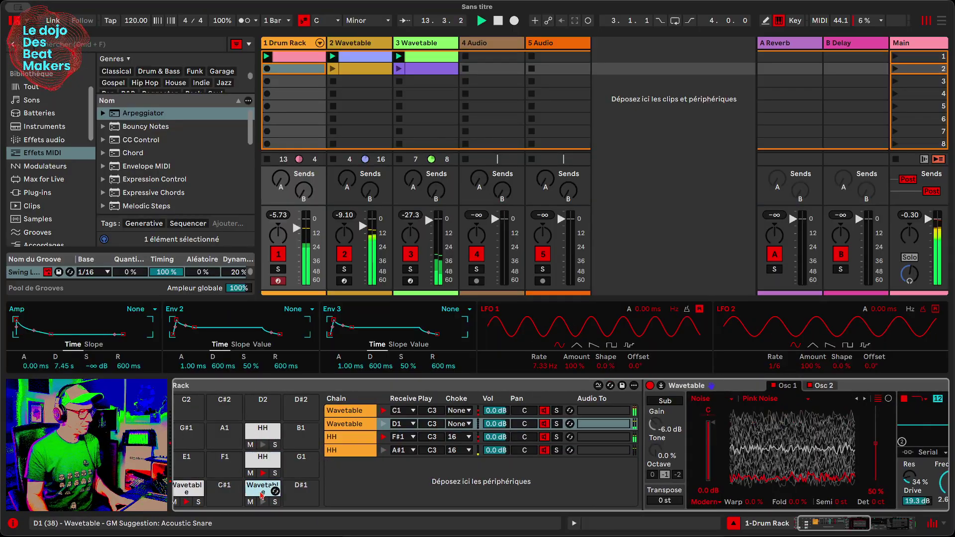
left_click(62, 365)
type("4.47")
key("Return")
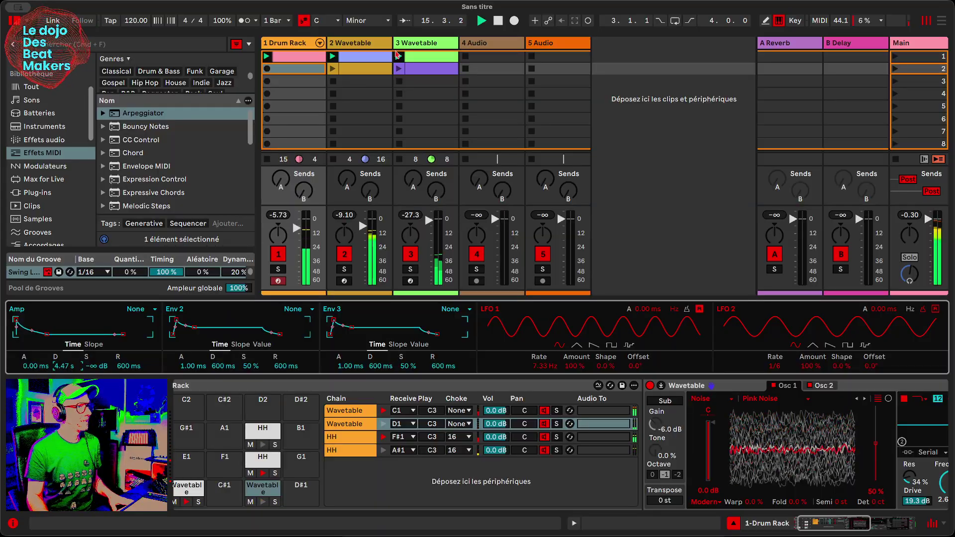
Step: Raise track 3's volume slightly and turn off both of its Wavetable filters
left_click(423, 68)
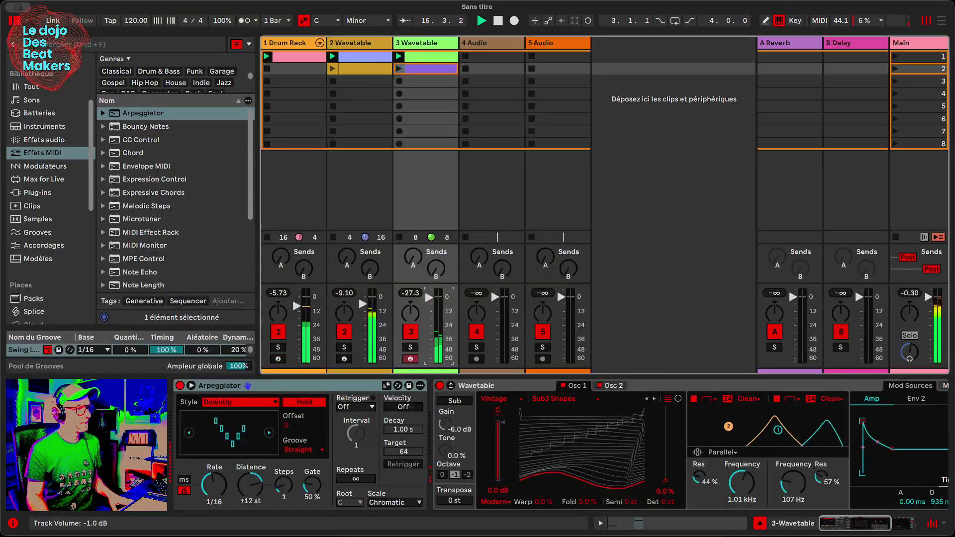
scroll(489, 399, "right", 3)
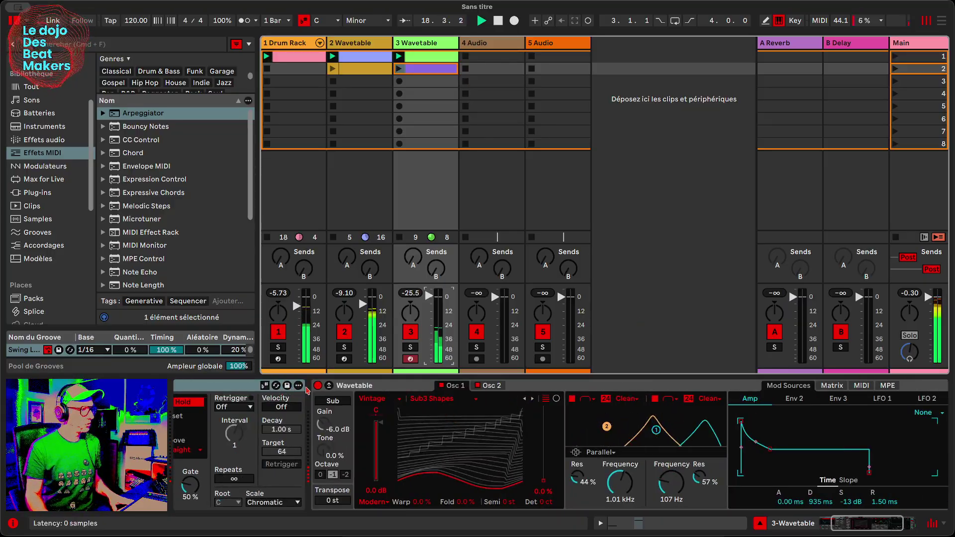
left_click(328, 385)
left_click(572, 399)
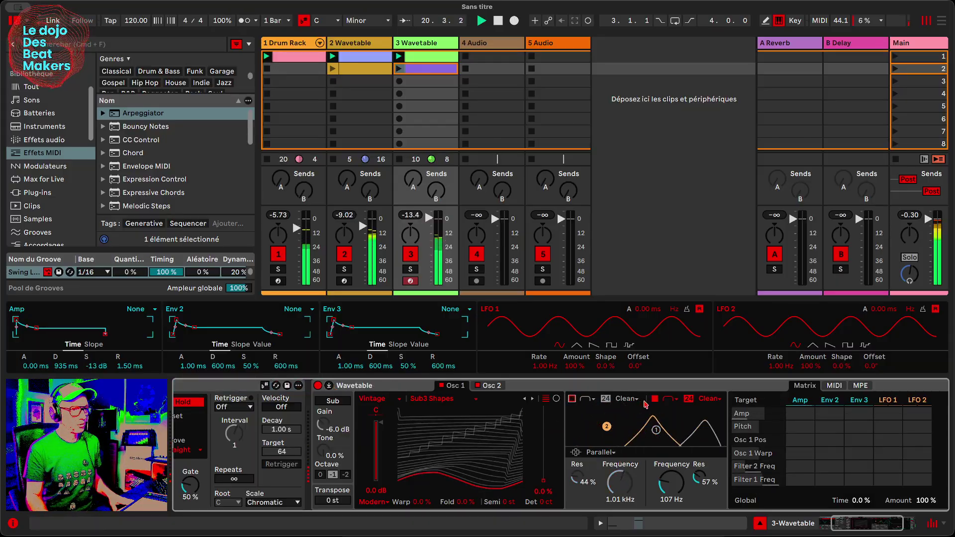
scroll(855, 406, "right", 5)
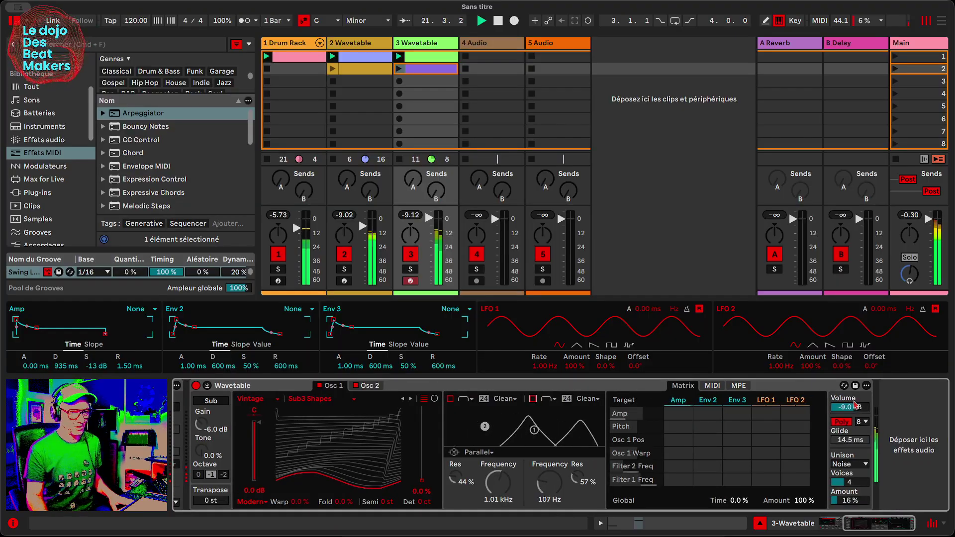
Step: Lower Wavetable's volume to -11 dB and switch Osc 1 to the Marimba wavetable from the Instrument category
left_click_drag(856, 405, 856, 418)
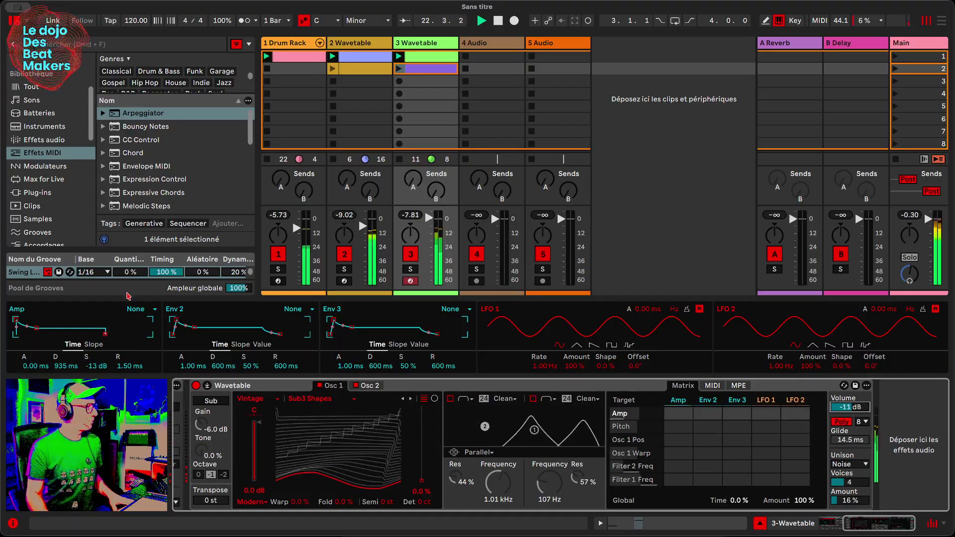
left_click_drag(129, 297, 166, 55)
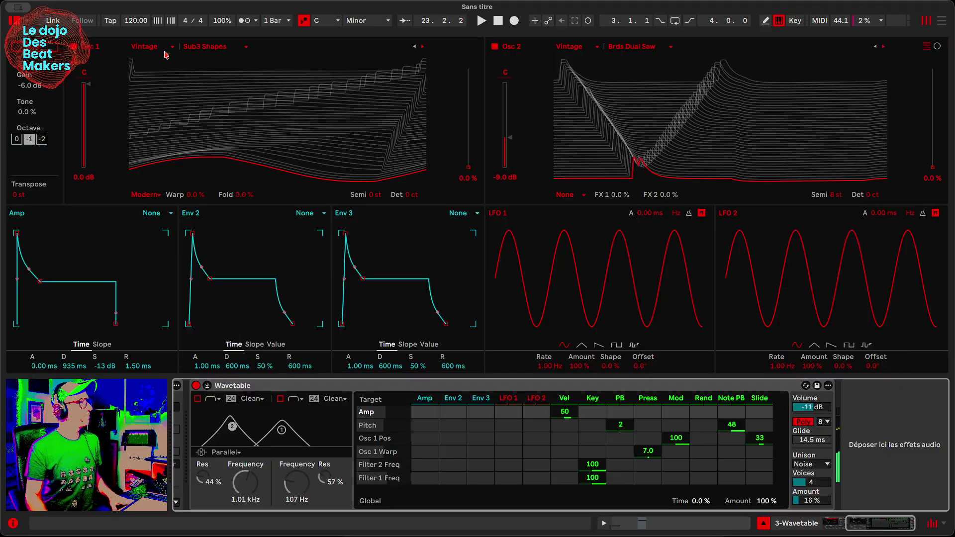
left_click(166, 50)
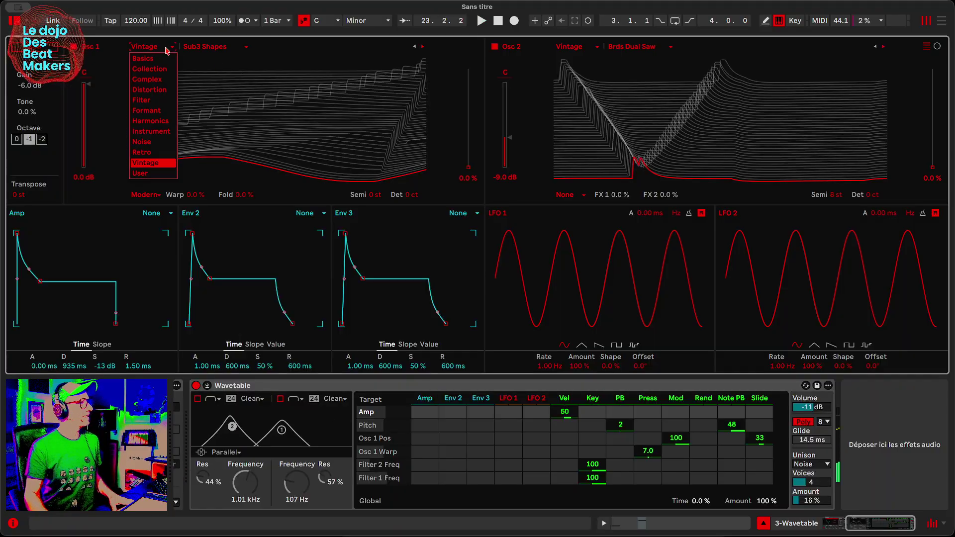
left_click(164, 132)
left_click(199, 48)
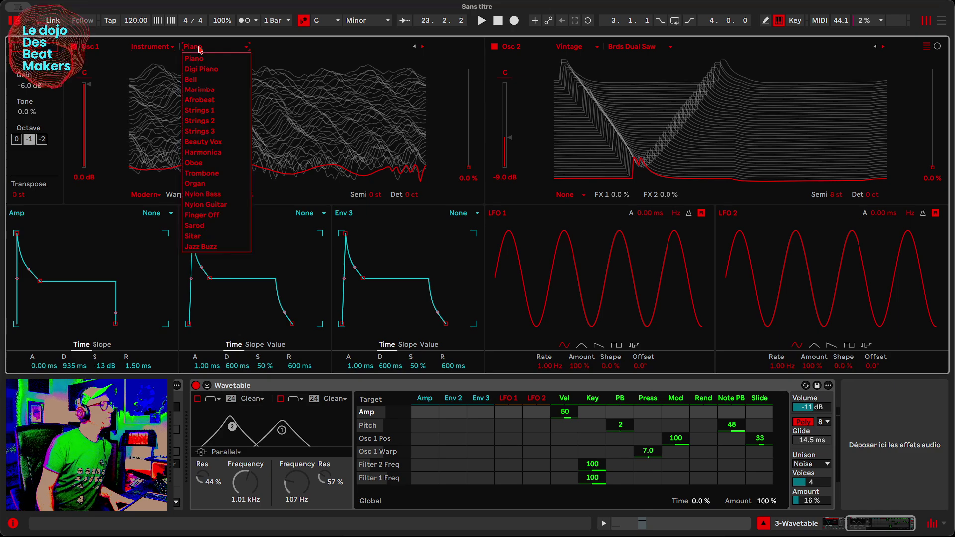
left_click(202, 90)
Step: Start playback, turn off Osc 2 and raise Osc 1's wavetable position to about 48 %
key("space")
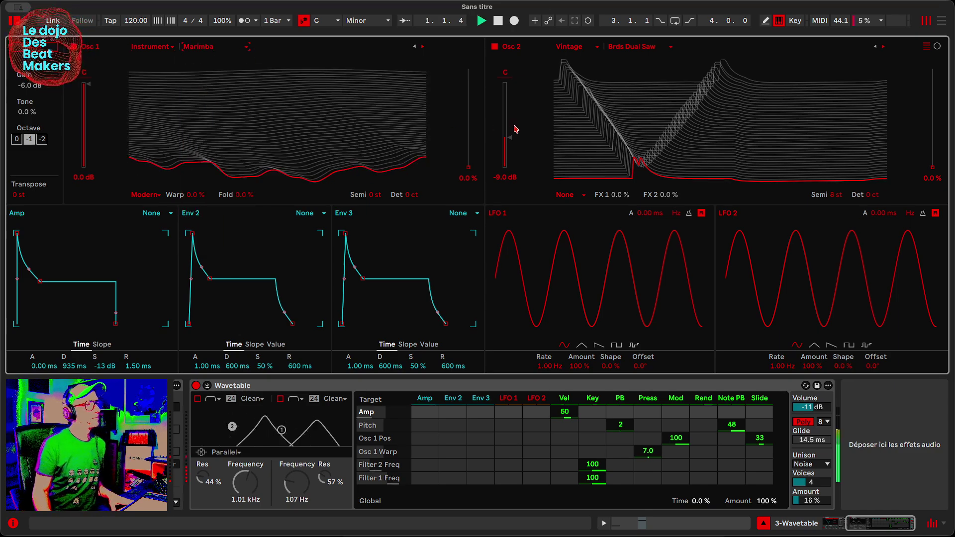
left_click(494, 46)
left_click_drag(468, 166, 468, 122)
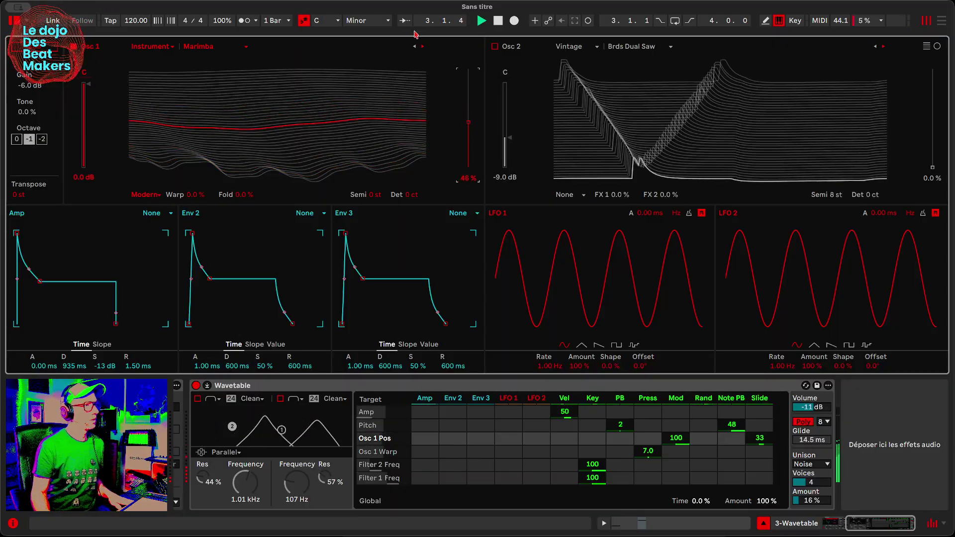
scroll(312, 449, "left", 3)
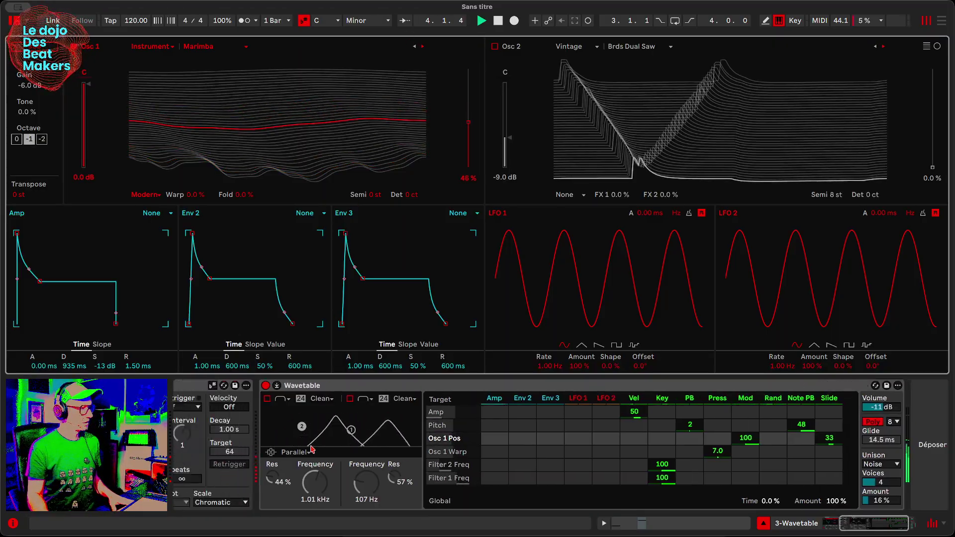
scroll(312, 449, "left", 5)
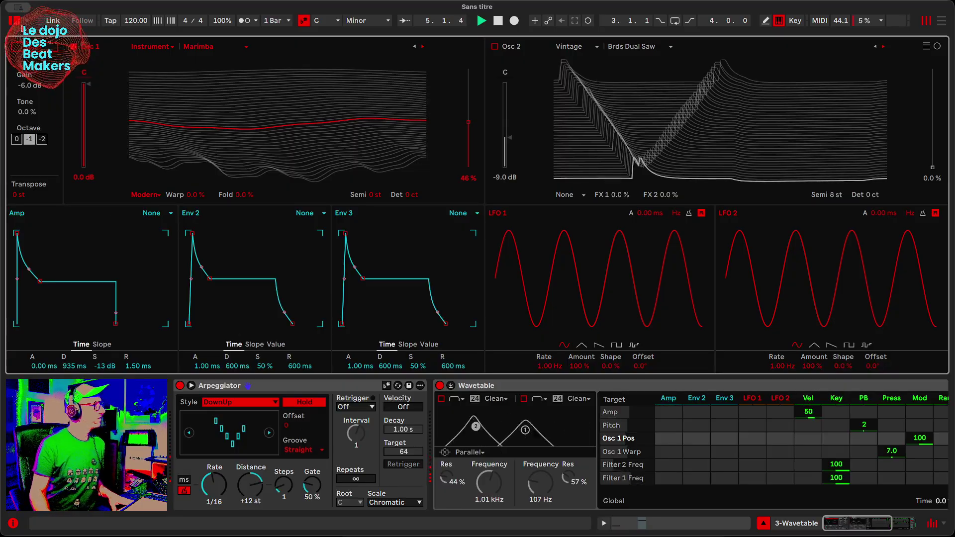
left_click(679, 525)
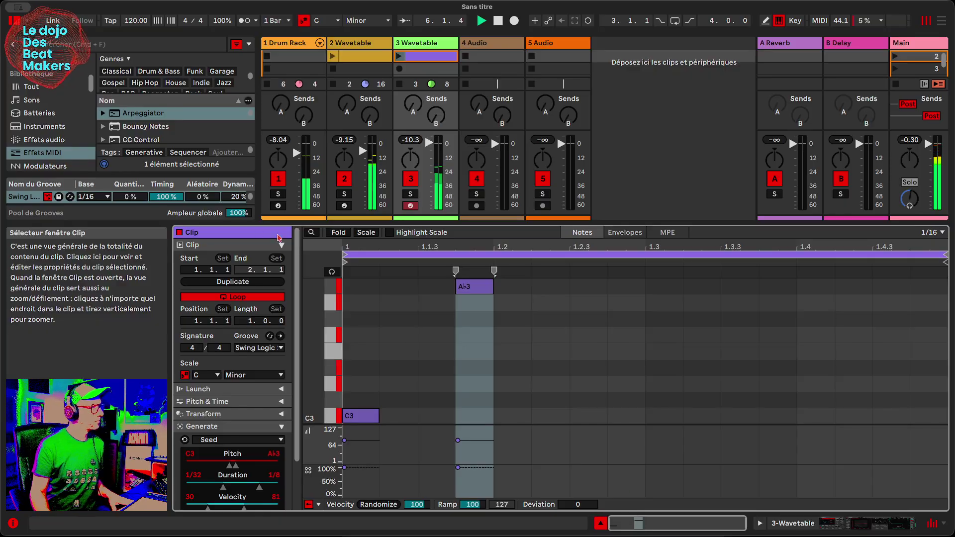
scroll(156, 138, "down", 3)
scroll(155, 139, "down", 5)
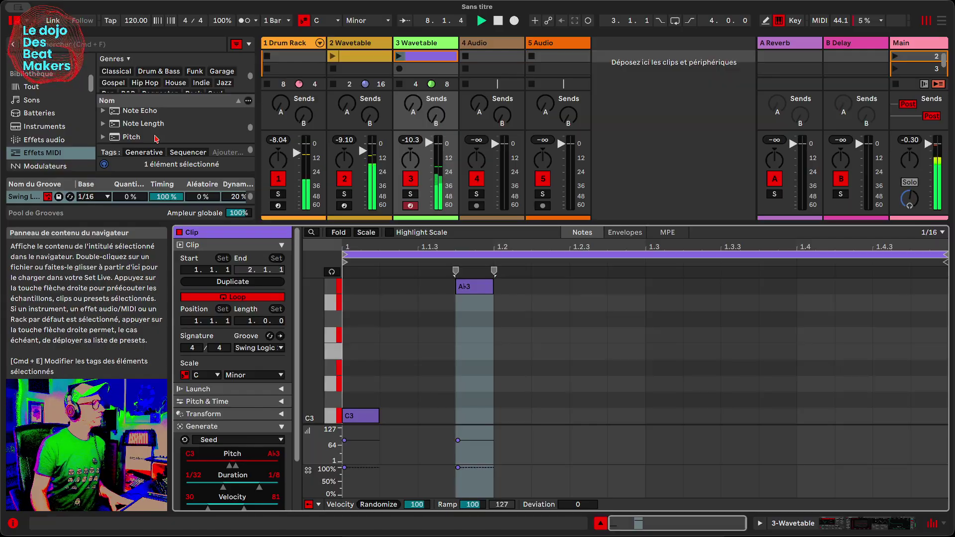
left_click(156, 139)
left_click_drag(155, 138, 440, 46)
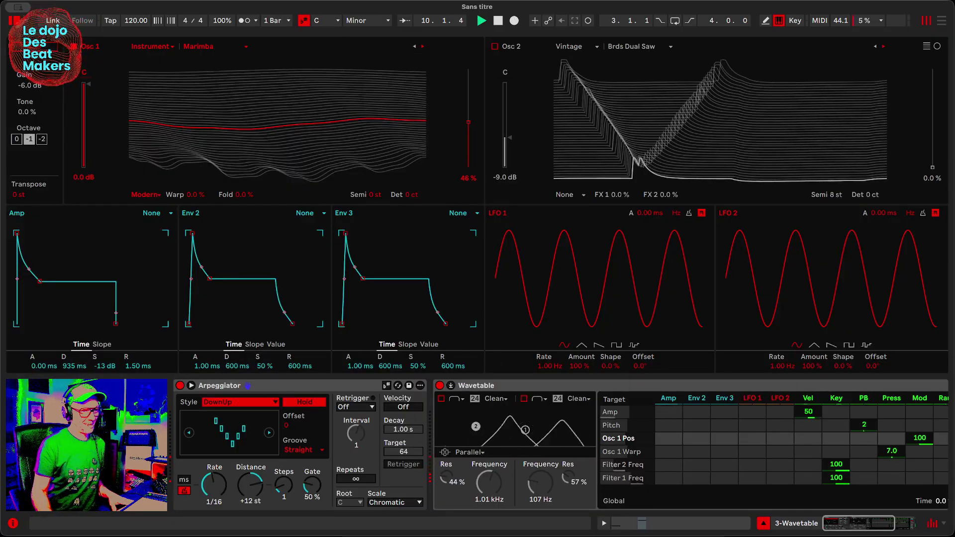
Step: Add the Pitch MIDI effect between the Arpeggiator and Wavetable on track 3 and set its pitch to -12 st
left_click(665, 528)
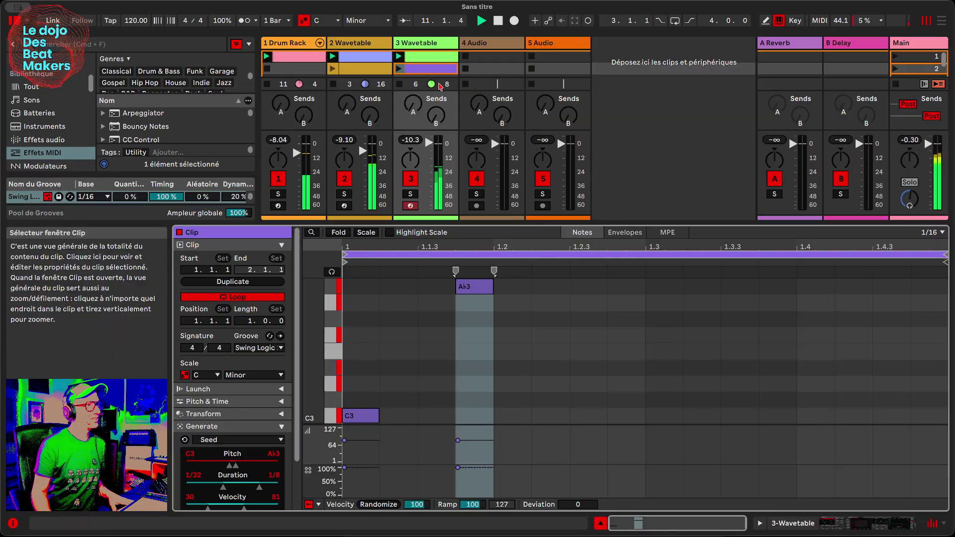
scroll(138, 130, "down", 1)
scroll(137, 131, "down", 5)
left_click(137, 133)
double_click(137, 132)
left_click_drag(468, 420, 468, 423)
type("-12")
key("Return")
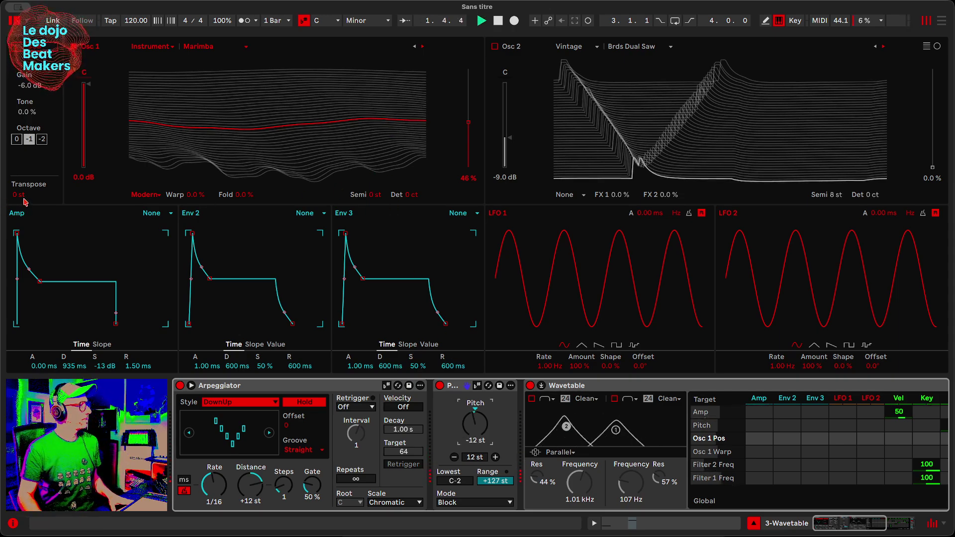
Step: Set Wavetable's Transpose to -12 st and remove the Pitch effect from track 3's device chain
left_click_drag(24, 199, 24, 204)
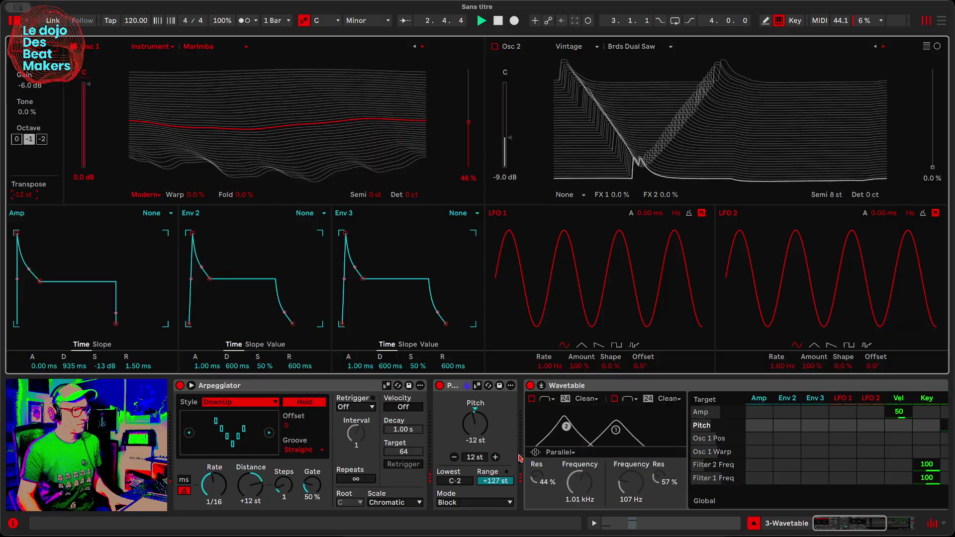
left_click(481, 407)
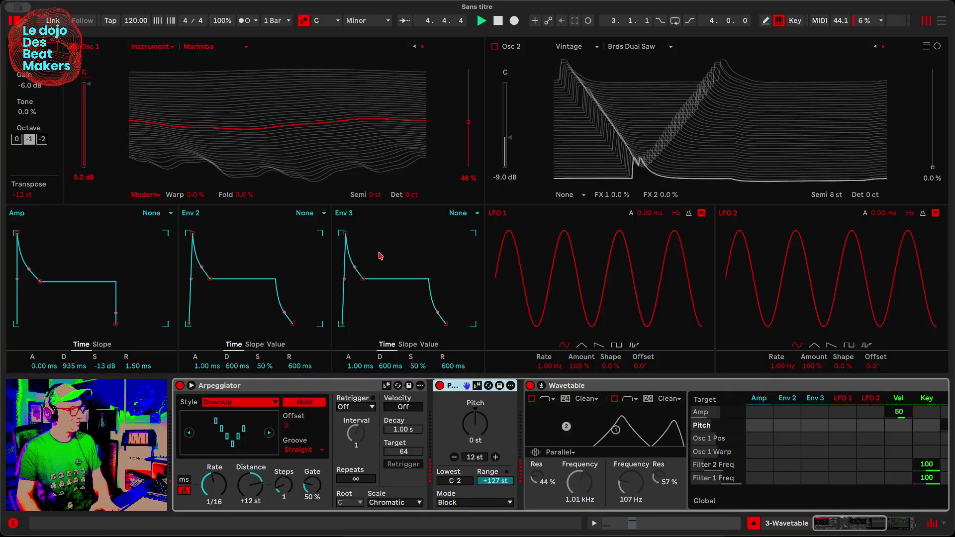
left_click(47, 254)
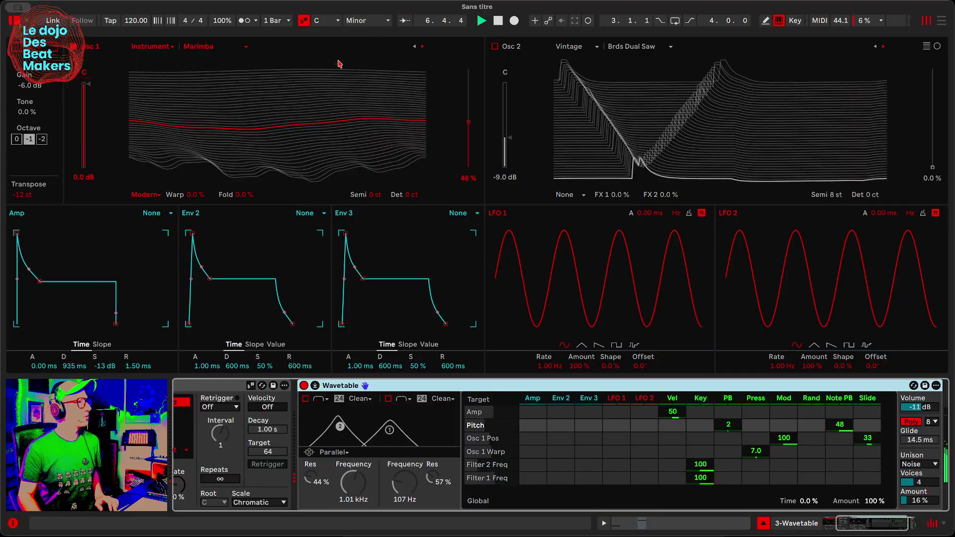
Step: Turn Osc 2 back on with the Marimba wavetable from the Instrument category, and restart playback
left_click(565, 46)
left_click(526, 49)
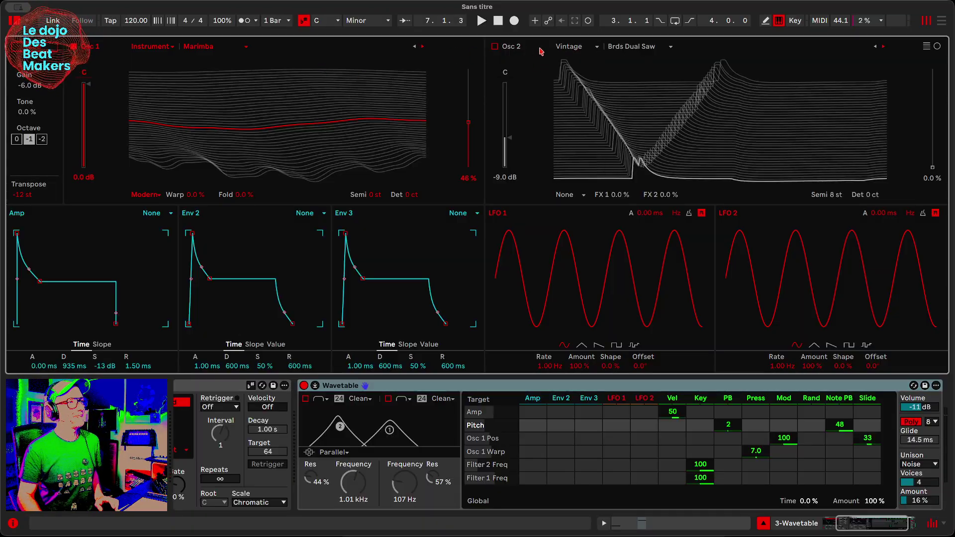
left_click(561, 50)
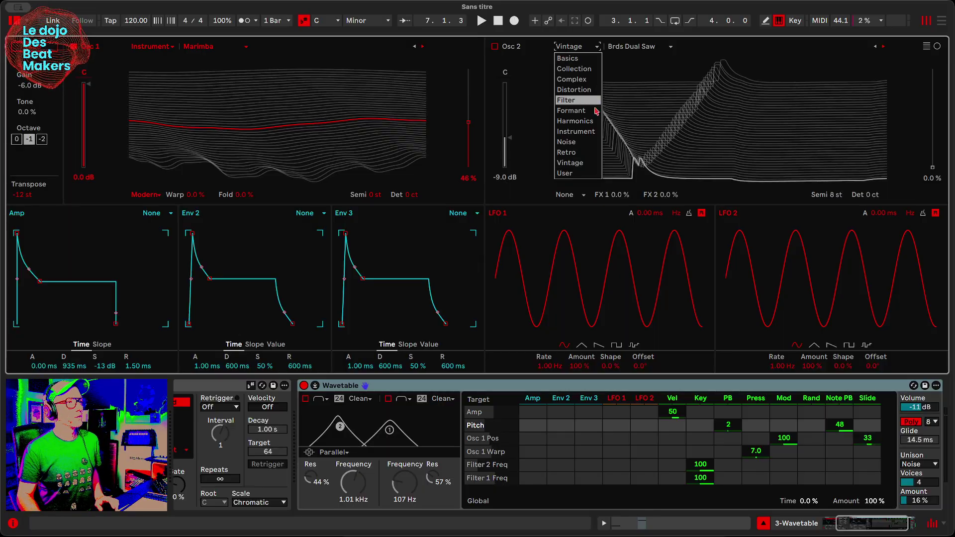
left_click(590, 130)
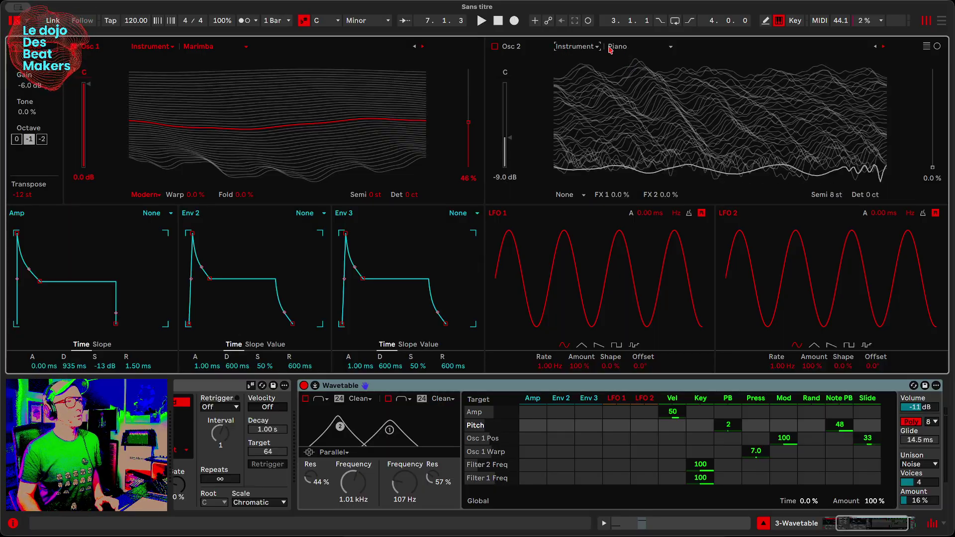
left_click(494, 46)
key("space")
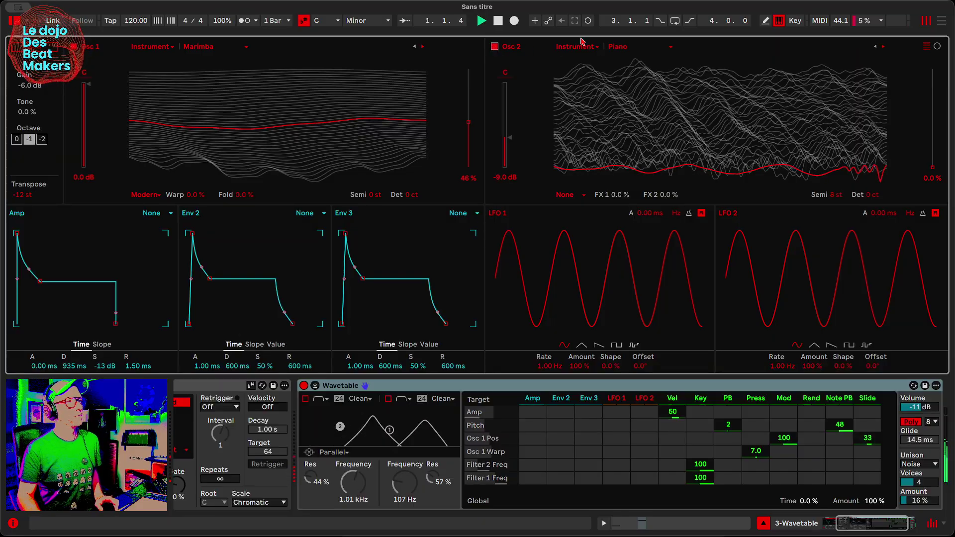
left_click(636, 47)
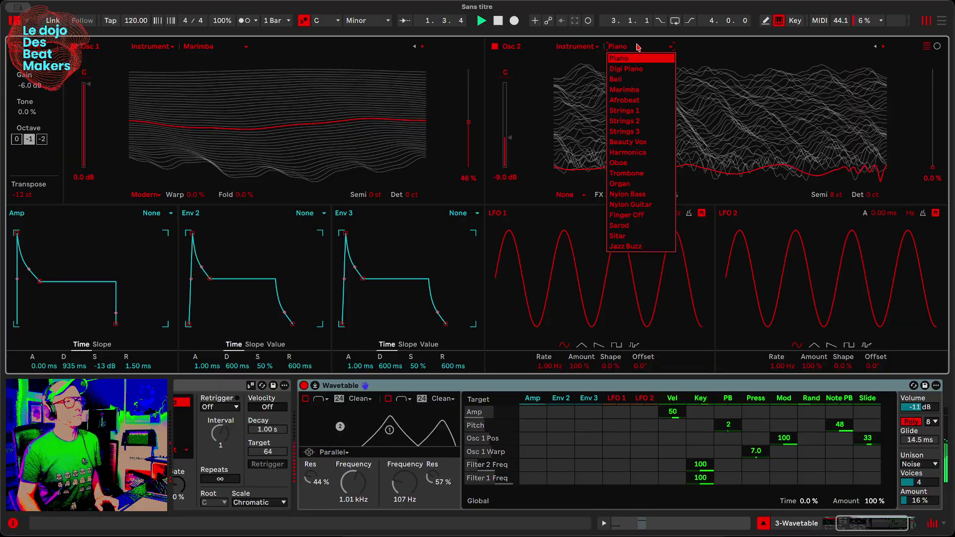
left_click(646, 90)
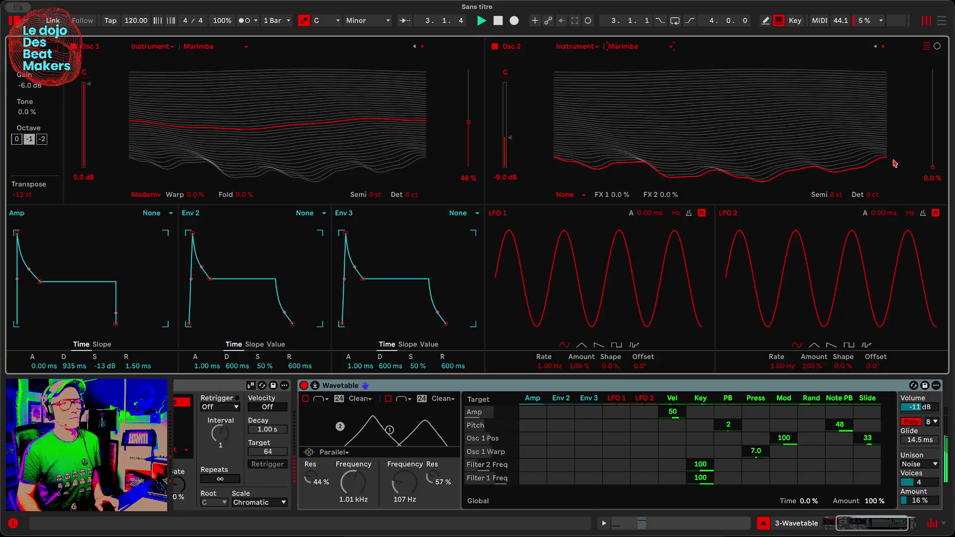
Step: Raise Osc 2's wavetable position to 100 % and its gain to -2.2 dB
left_click_drag(932, 154, 931, 70)
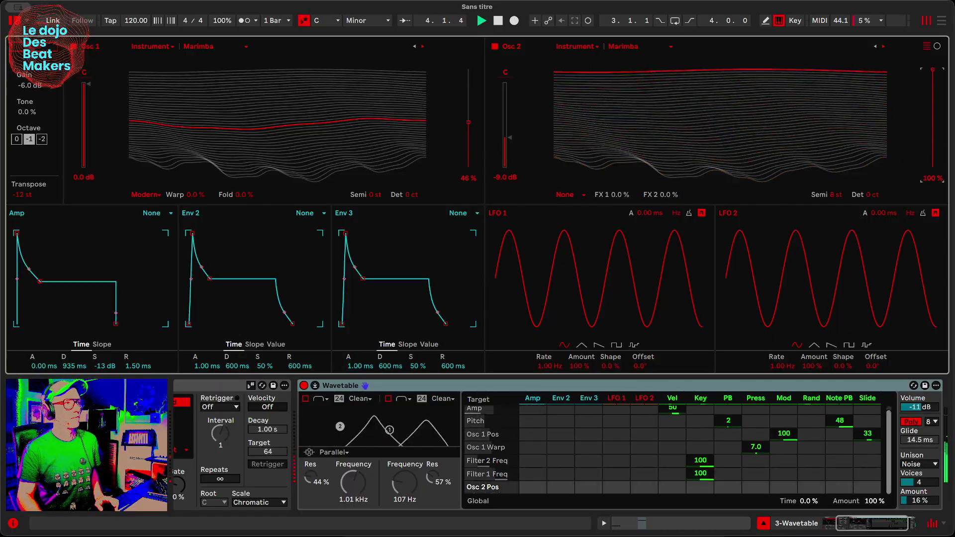
left_click_drag(504, 131, 505, 102)
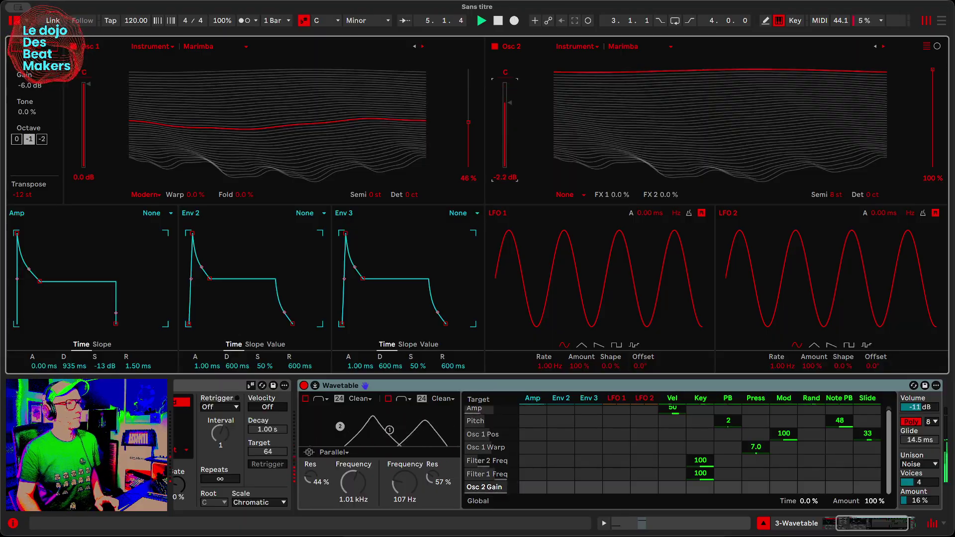
Step: Set the Amp envelope's decay to 104 ms and its sustain to -∞ dB, and stop playback
left_click_drag(39, 282, 30, 324)
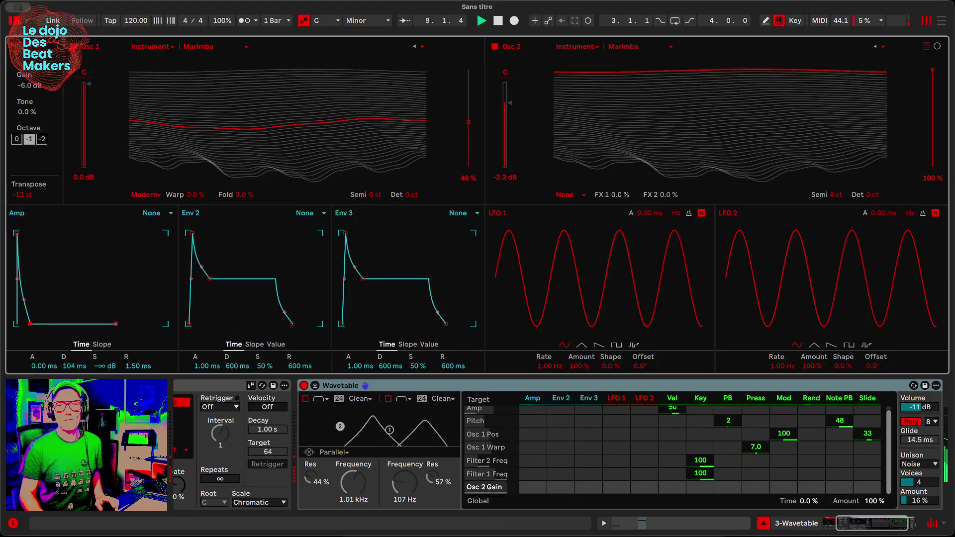
key("space")
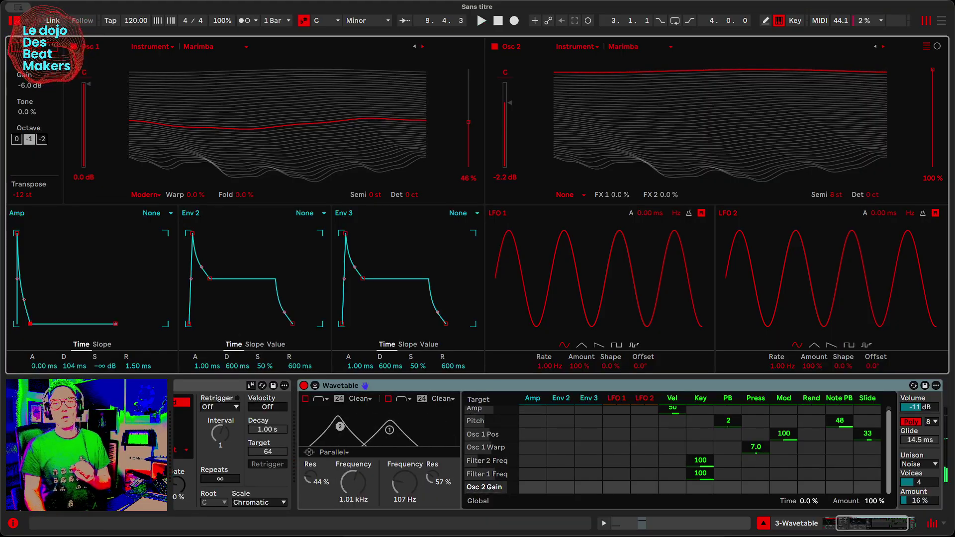